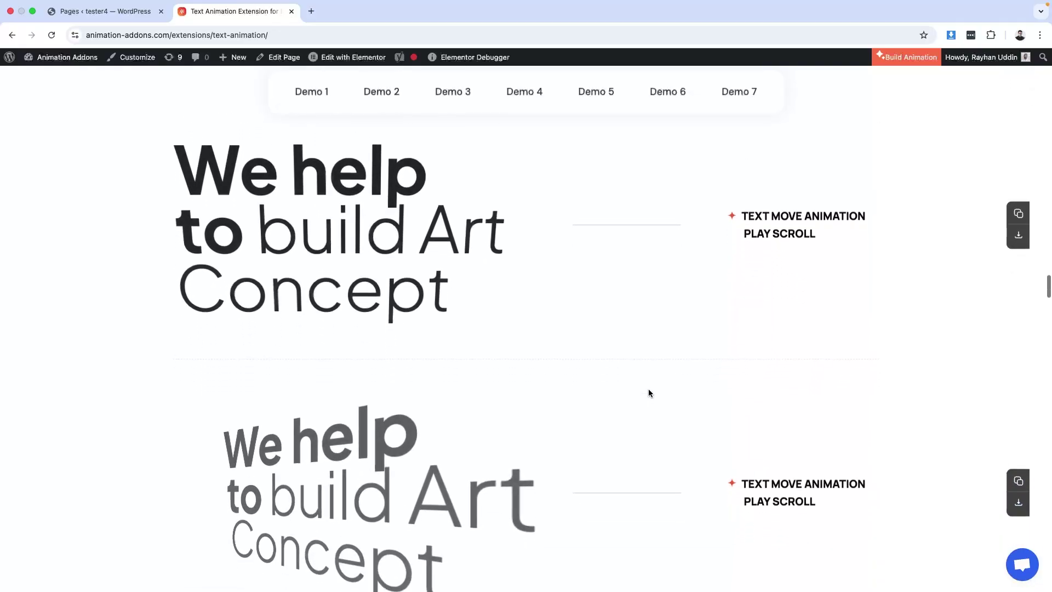
# Look through the text move animation demos on the Text Animation extension page.
pyautogui.scroll(8, 648, 393)
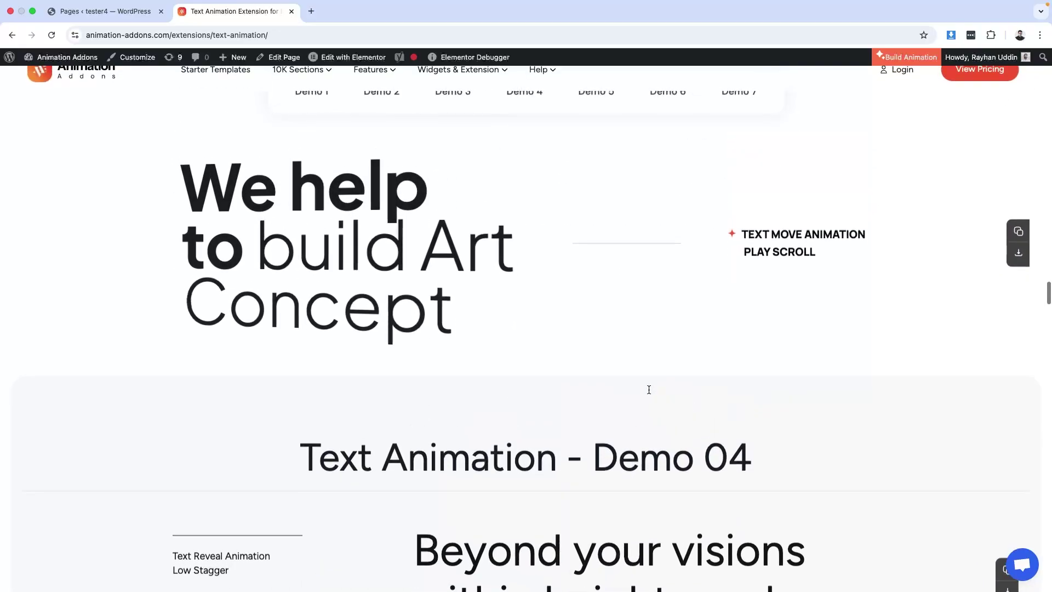
pyautogui.scroll(-4, 648, 392)
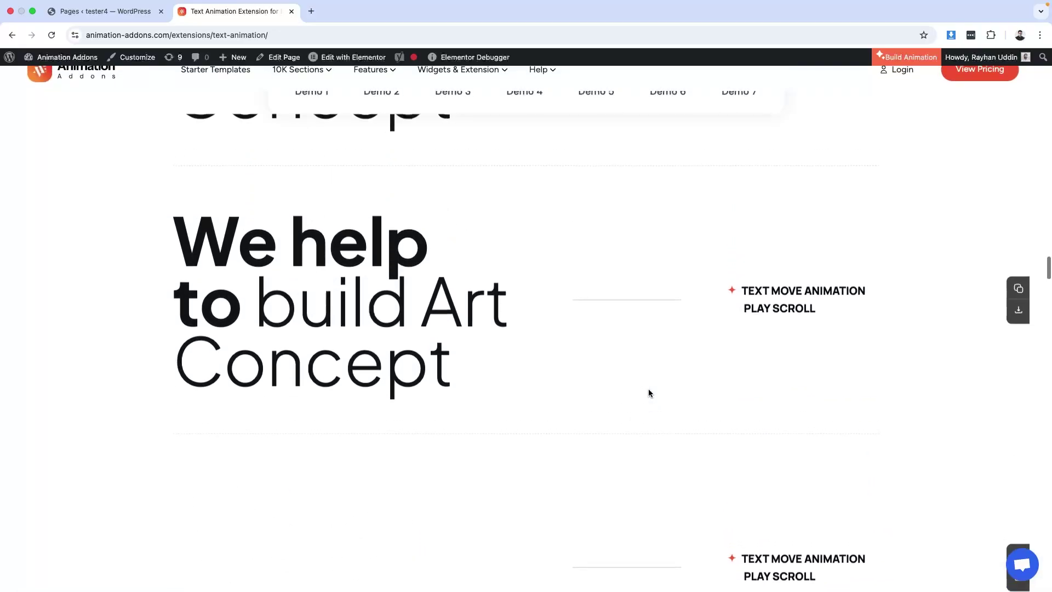
pyautogui.scroll(1, 648, 392)
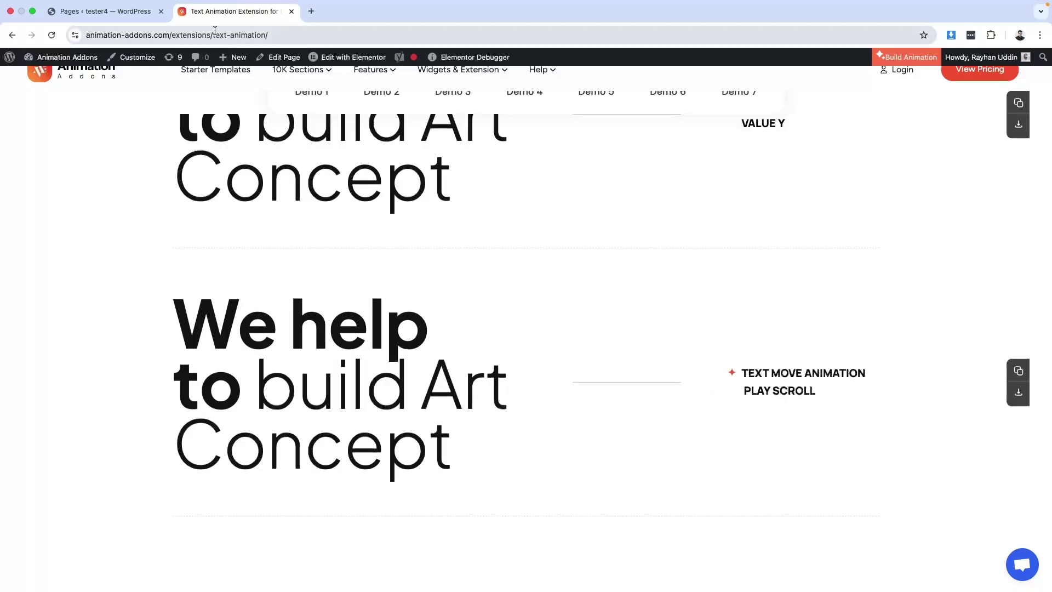
# Switch to the WordPress admin and show the Scroll Smoother group among the Animation Addon extensions.
pyautogui.click(116, 11)
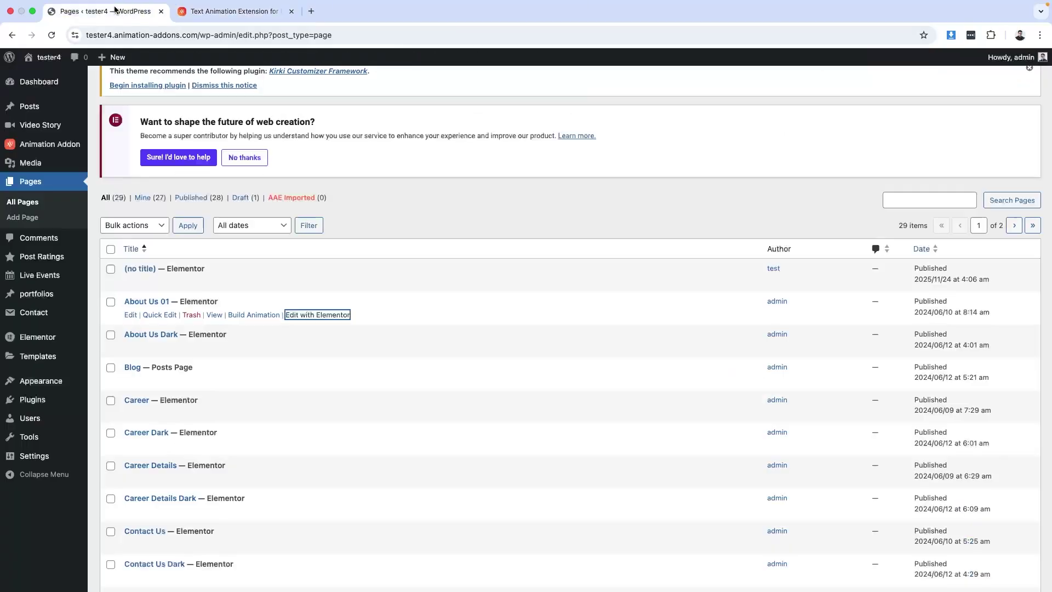
pyautogui.click(64, 149)
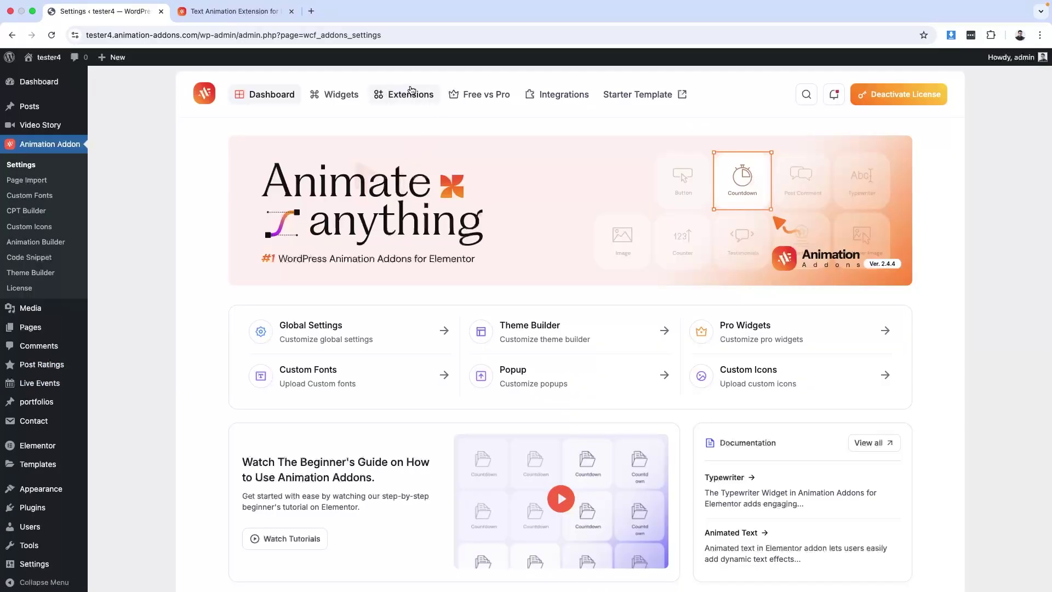
pyautogui.click(408, 94)
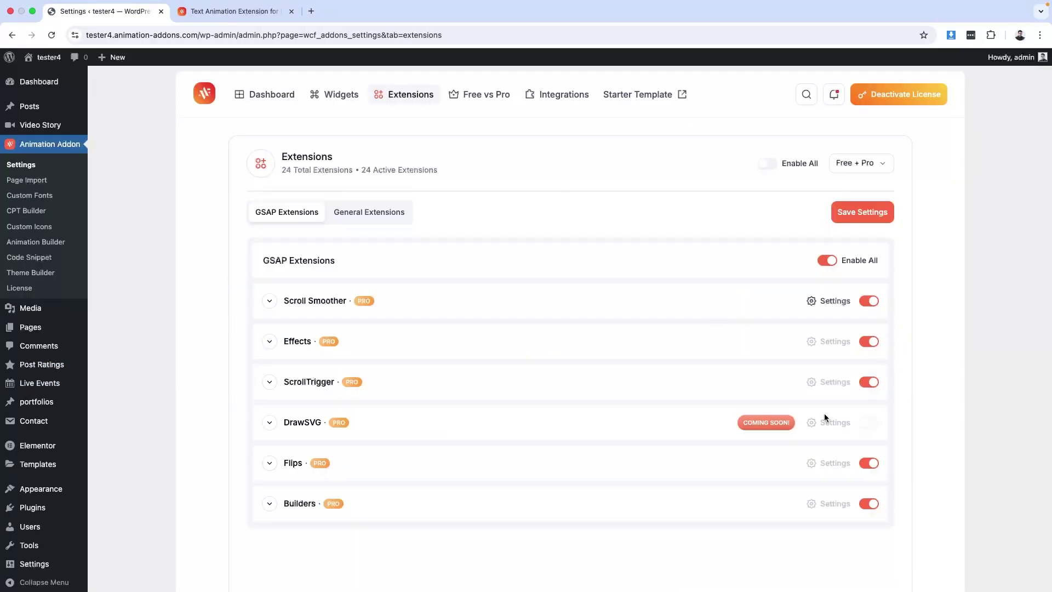
pyautogui.click(349, 305)
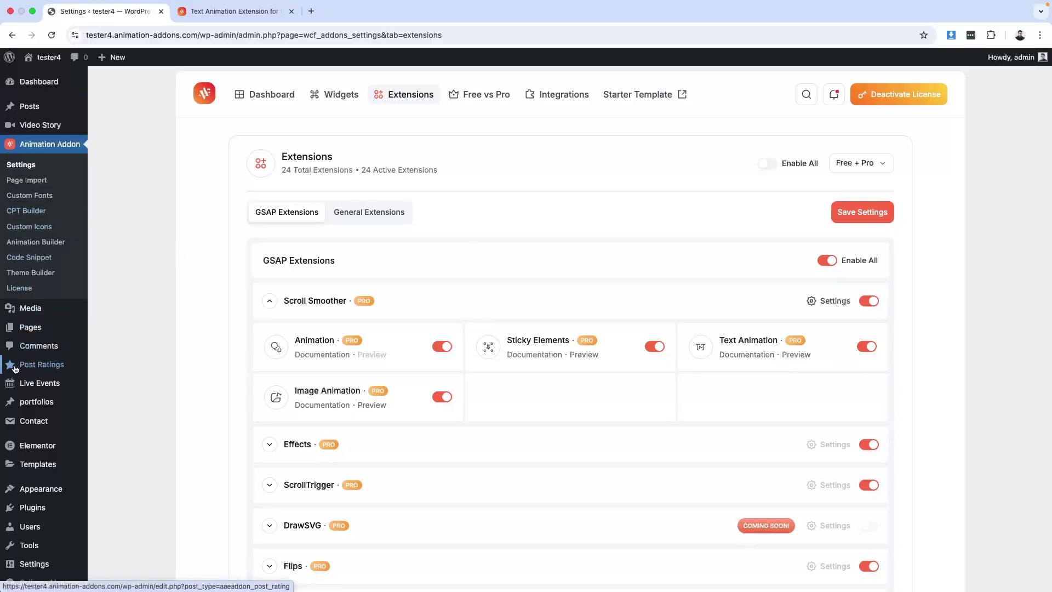
# Open the About Us 01 page for editing with Elementor and select its large animated title.
pyautogui.click(33, 330)
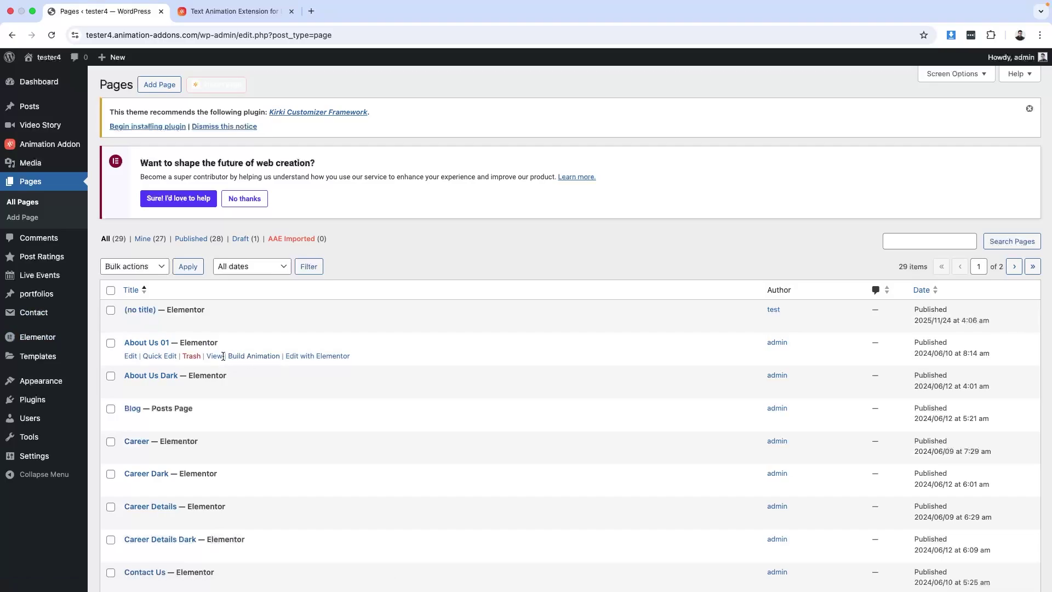
pyautogui.click(307, 356)
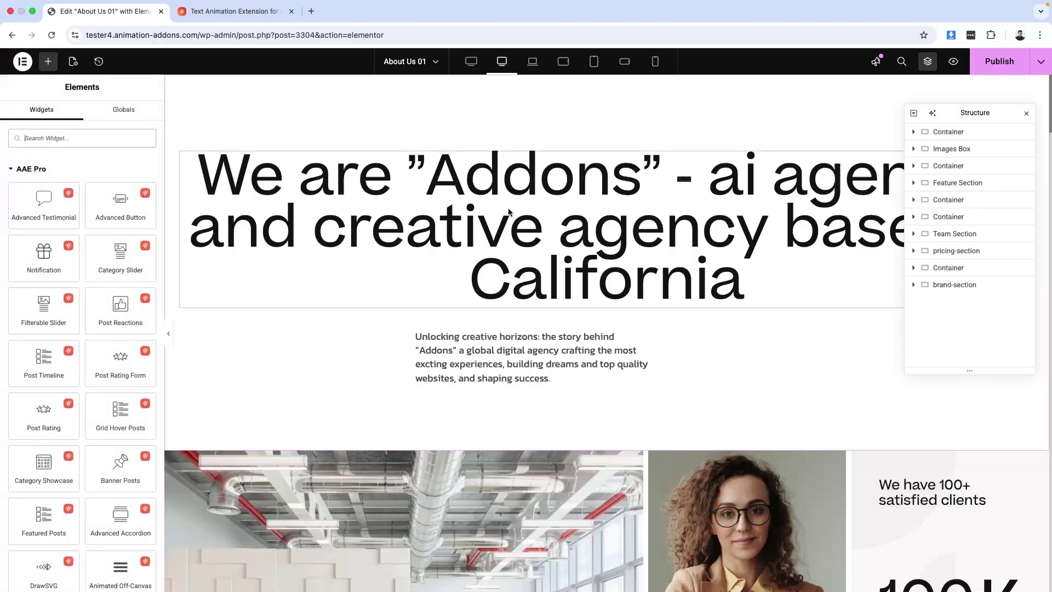
pyautogui.click(484, 210)
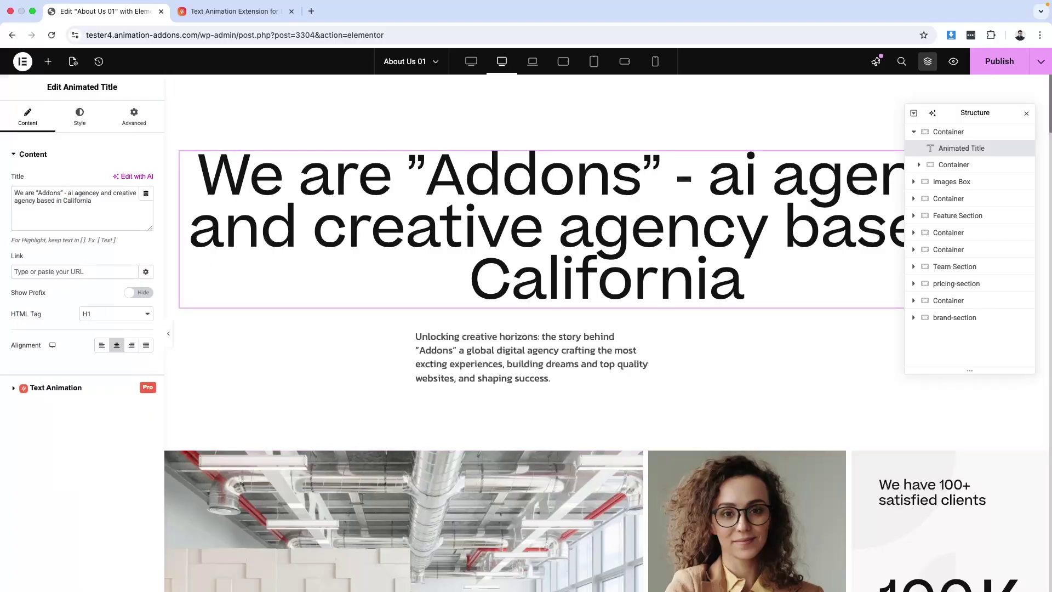
# Apply the Text Move animation to the title and enable it in the editor.
pyautogui.click(55, 392)
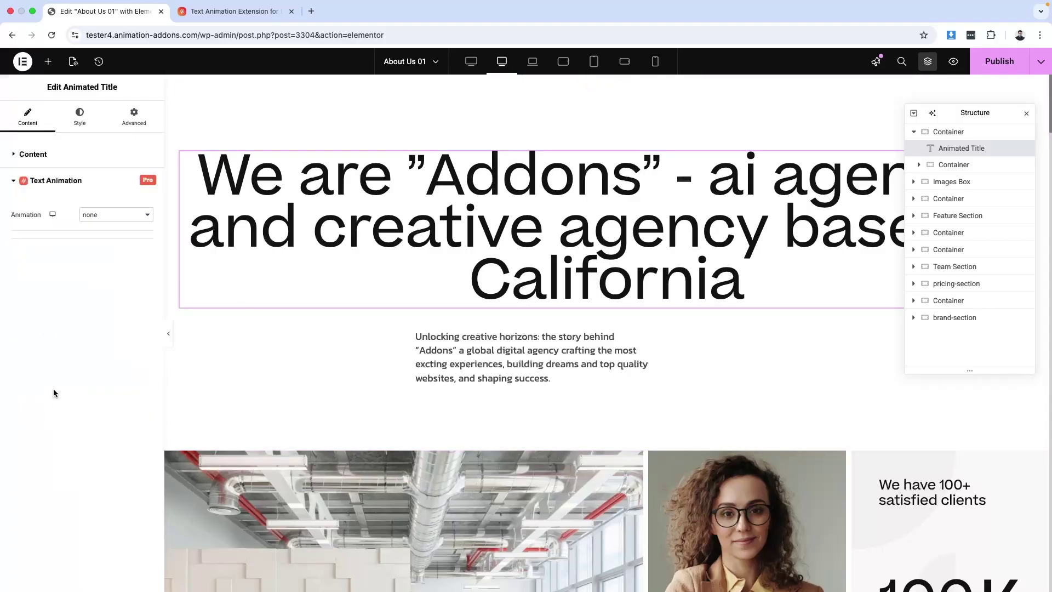
pyautogui.click(132, 214)
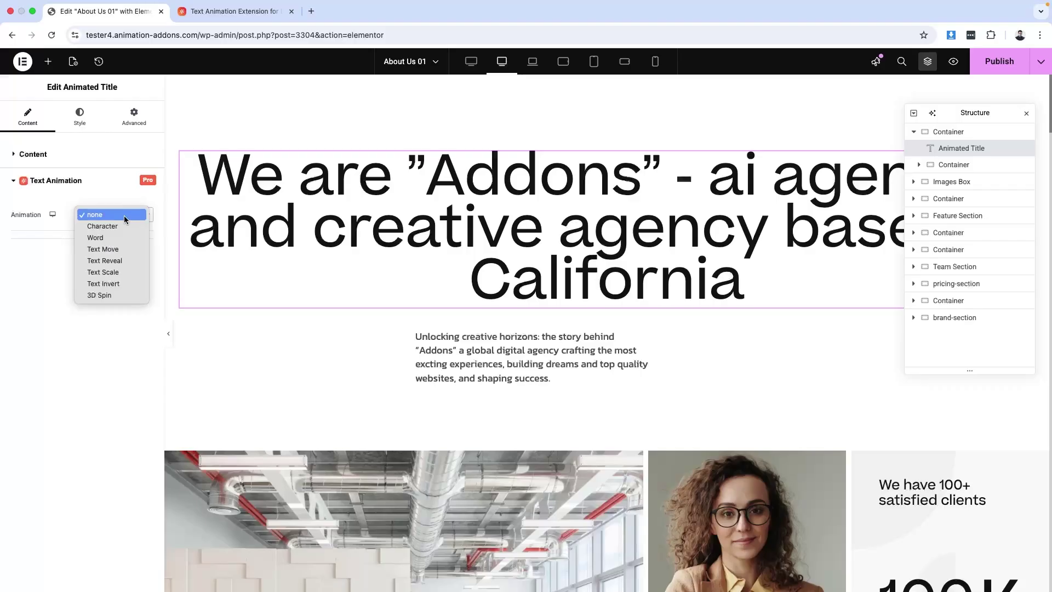
pyautogui.click(109, 249)
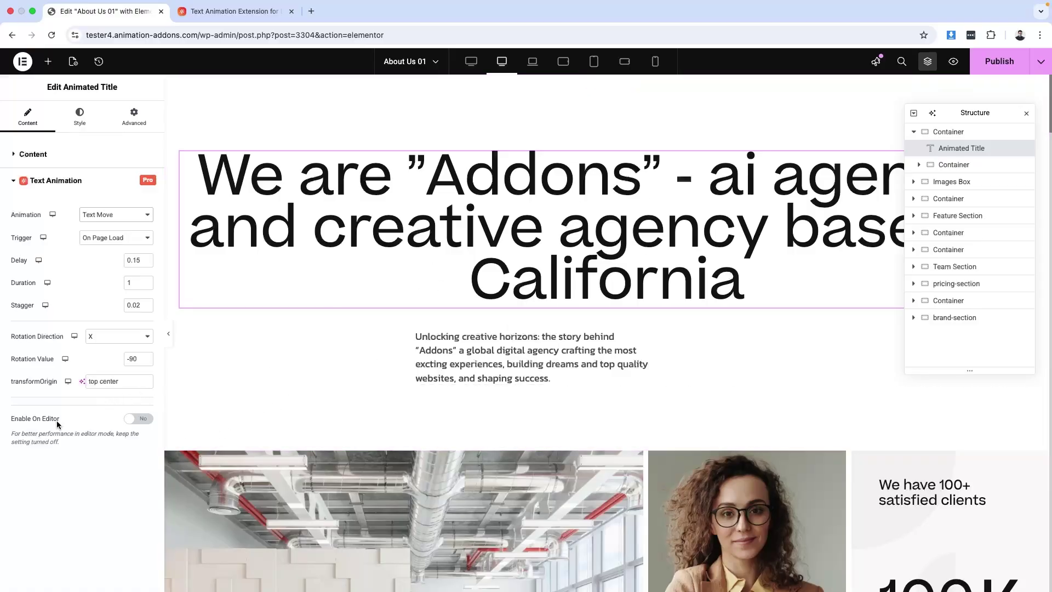
pyautogui.click(138, 421)
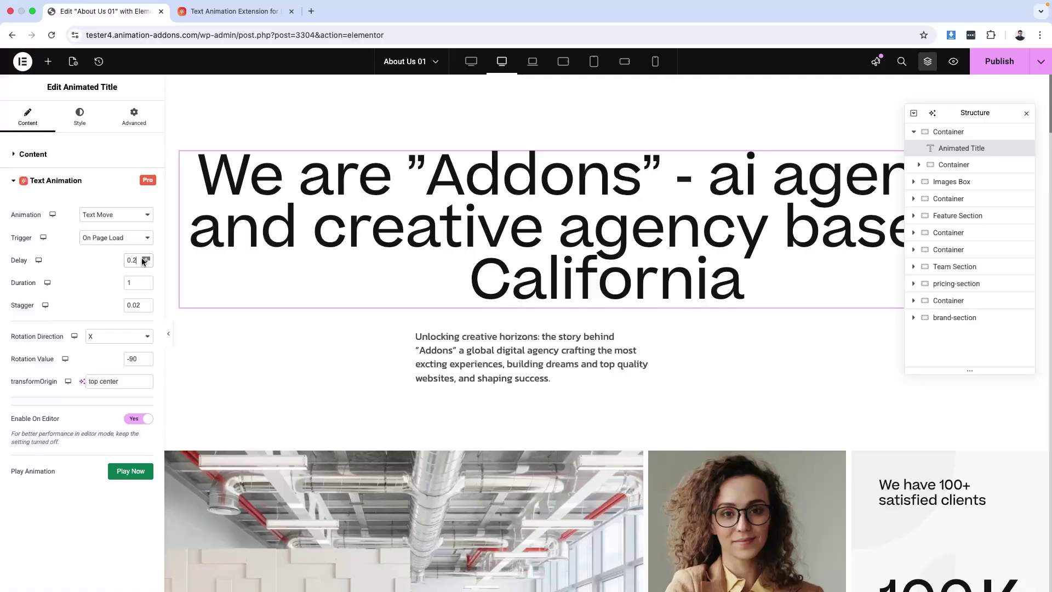
# Set the title animation's delay to 2.
pyautogui.moveTo(131, 261); pyautogui.dragTo(119, 261)
pyautogui.press('super+a')
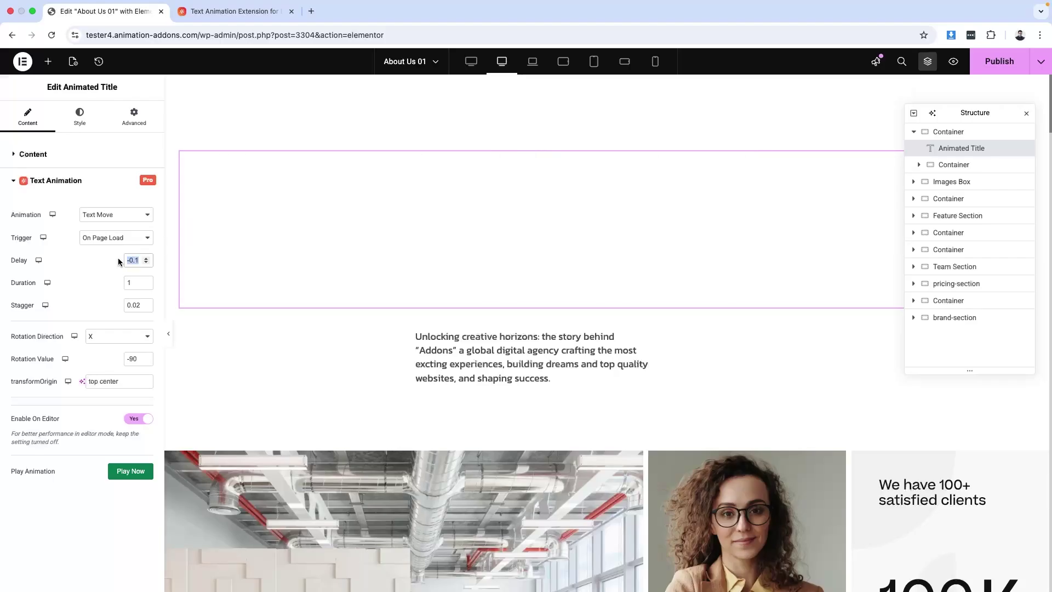
pyautogui.press('Up')
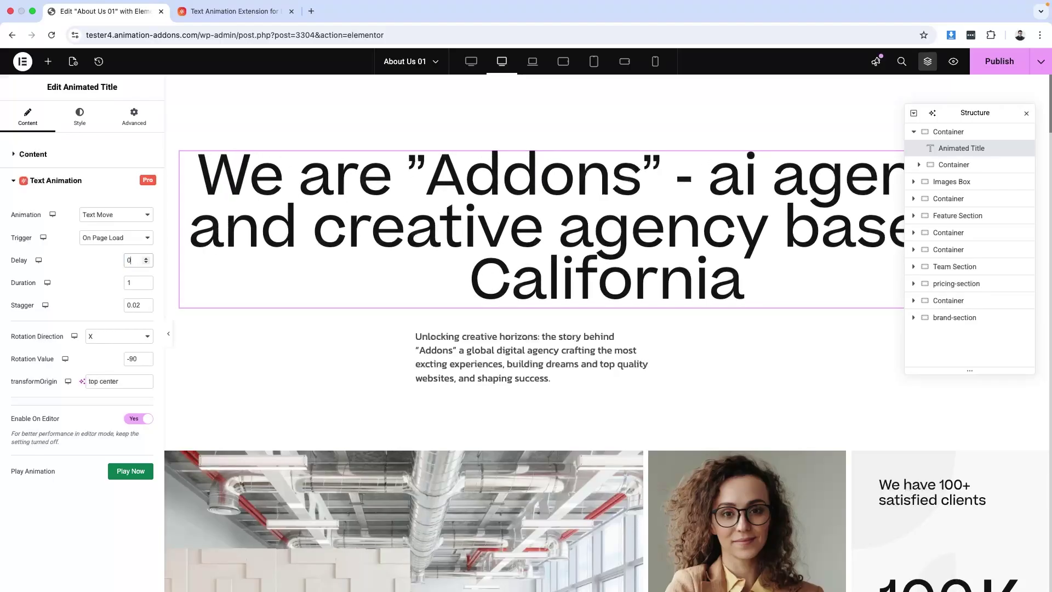
pyautogui.press('BackSpace')
pyautogui.press('BackSpace')
pyautogui.press('BackSpace')
pyautogui.press('BackSpace')
pyautogui.write('2')
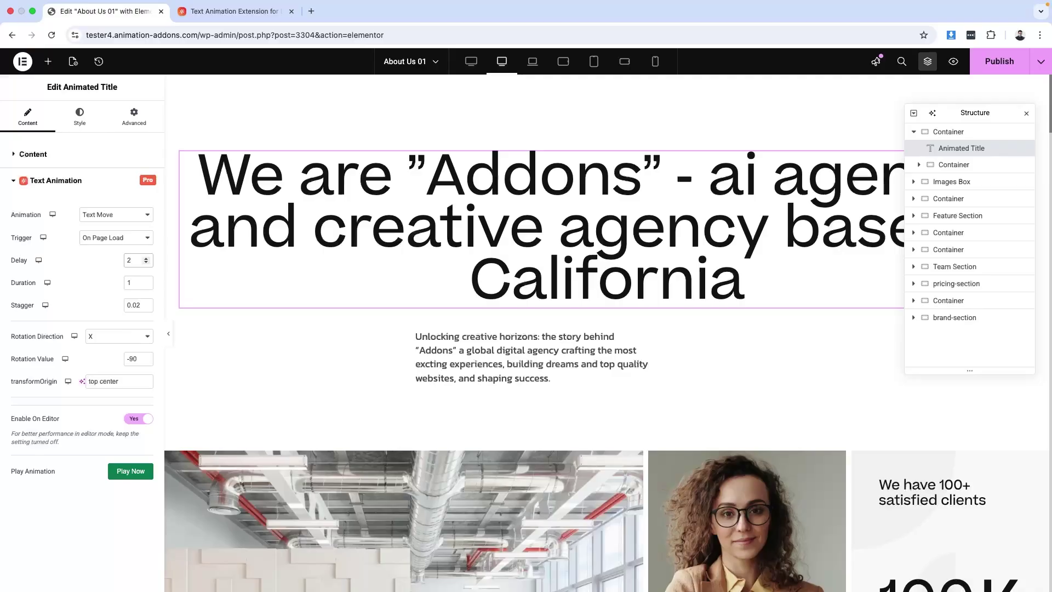
# Set the title animation's delay back to 0.15.
pyautogui.click(132, 259)
pyautogui.press('BackSpace')
pyautogui.write('0.15')
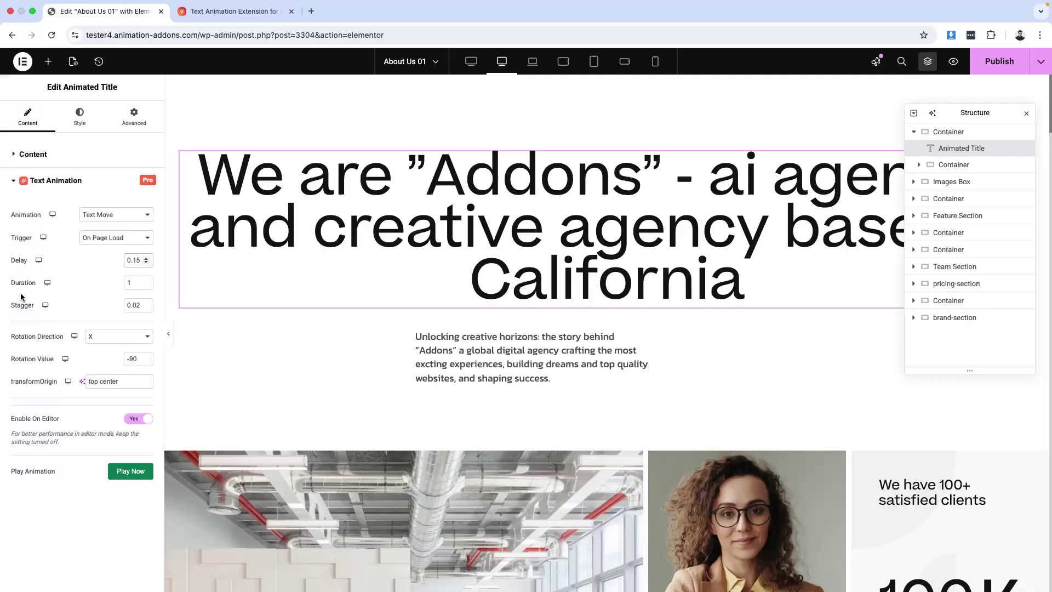
# Set the animation duration to 5 and play the animation.
pyautogui.click(137, 282)
pyautogui.press('BackSpace')
pyautogui.write('5')
pyautogui.click(126, 474)
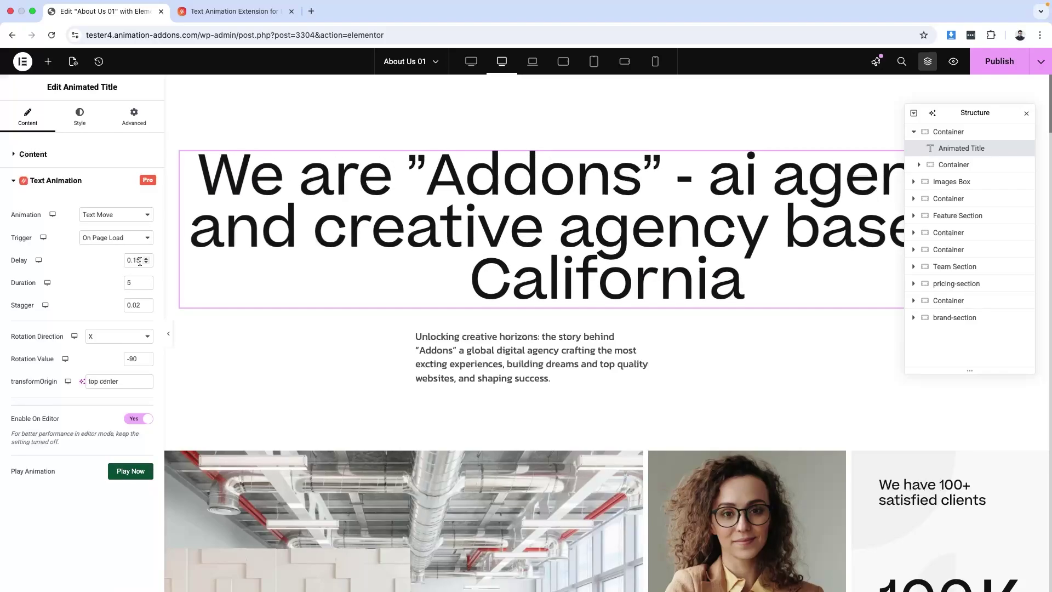
# Set the animation delay to 5 and preview the title's animation again.
pyautogui.moveTo(139, 262); pyautogui.dragTo(82, 265)
pyautogui.write('5')
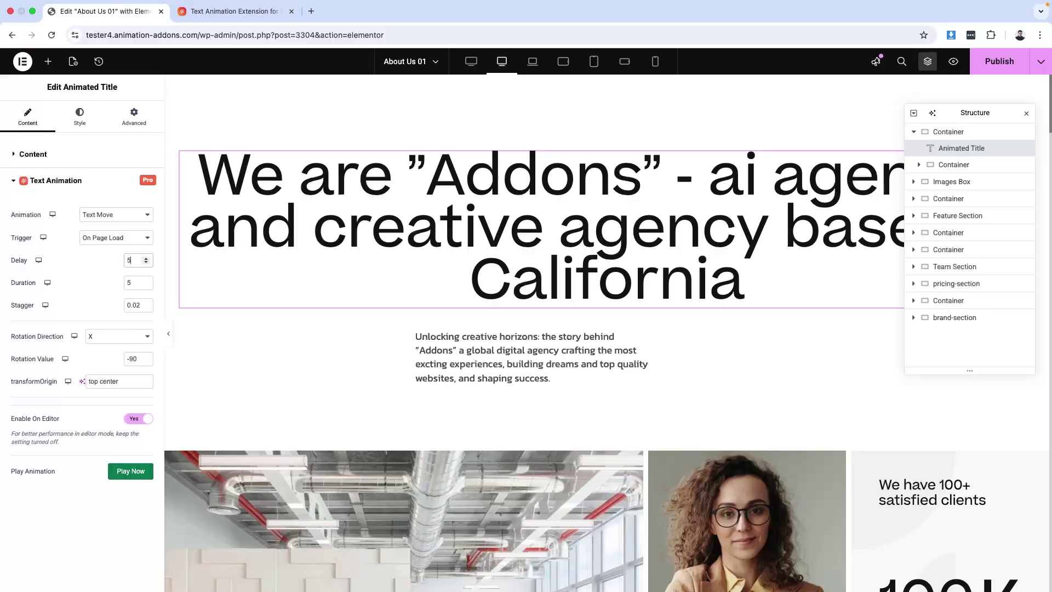
pyautogui.click(126, 475)
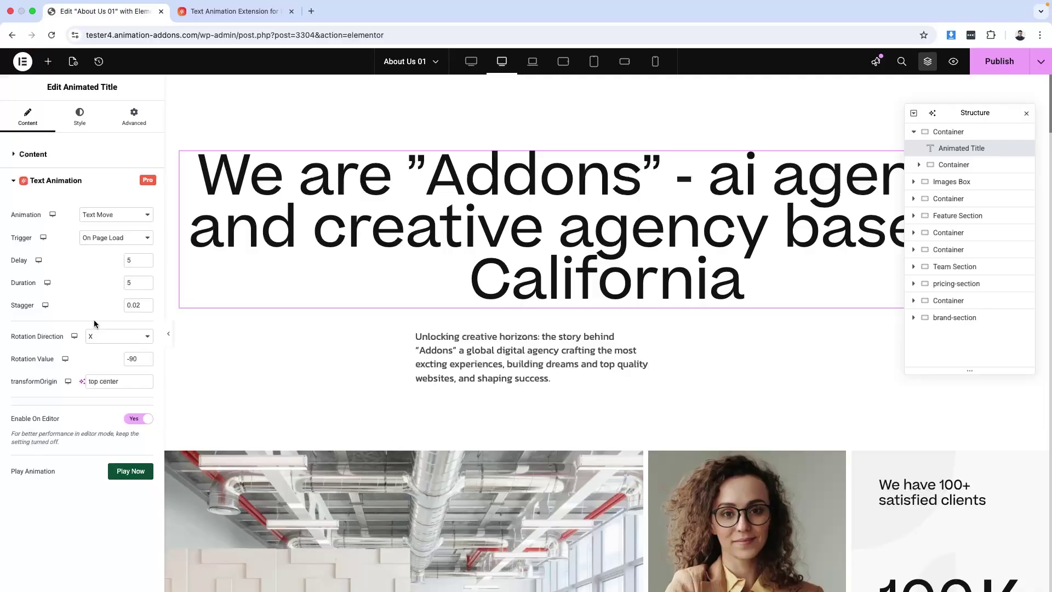
# Raise the animation's stagger value in small increments past 0.09.
pyautogui.click(146, 304)
pyautogui.click(145, 303)
pyautogui.click(146, 303)
pyautogui.click(146, 303)
pyautogui.click(145, 304)
pyautogui.click(146, 303)
pyautogui.click(145, 304)
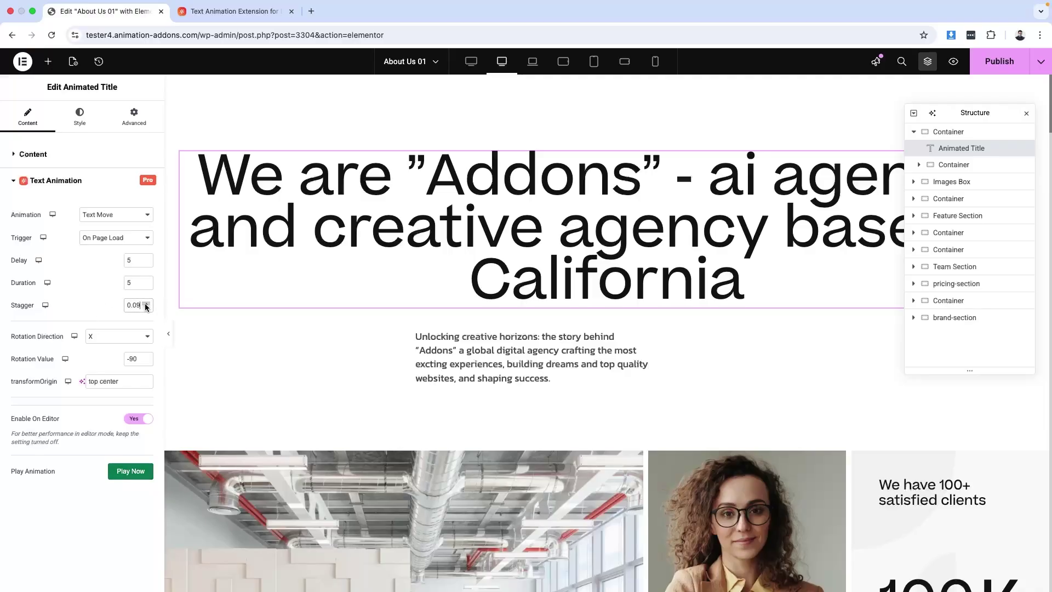
pyautogui.click(146, 303)
pyautogui.doubleClick(146, 303)
pyautogui.click(146, 304)
pyautogui.doubleClick(146, 304)
pyautogui.click(146, 303)
pyautogui.doubleClick(145, 304)
pyautogui.click(146, 303)
pyautogui.doubleClick(146, 303)
pyautogui.click(145, 304)
pyautogui.click(146, 304)
# Set the title animation's delay to 1, duration to 1 and stagger to 0.5.
pyautogui.moveTo(133, 261); pyautogui.dragTo(81, 308)
pyautogui.write('1')
pyautogui.write('1')
pyautogui.write('0')
pyautogui.write('.5')
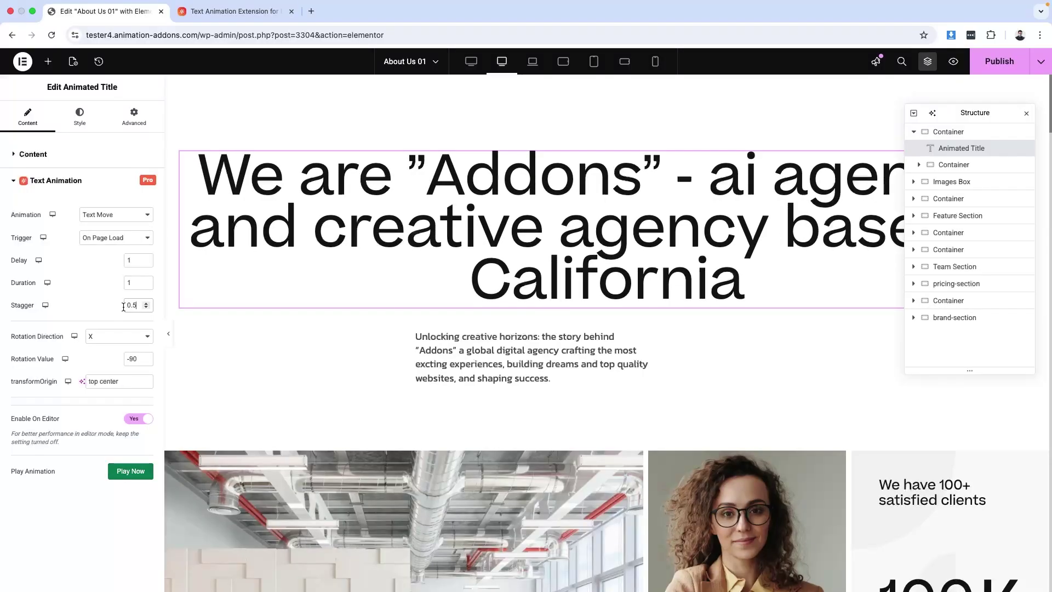
# Set the stagger to 3 and play the title animation.
pyautogui.moveTo(137, 305); pyautogui.dragTo(110, 308)
pyautogui.write('3')
pyautogui.click(125, 473)
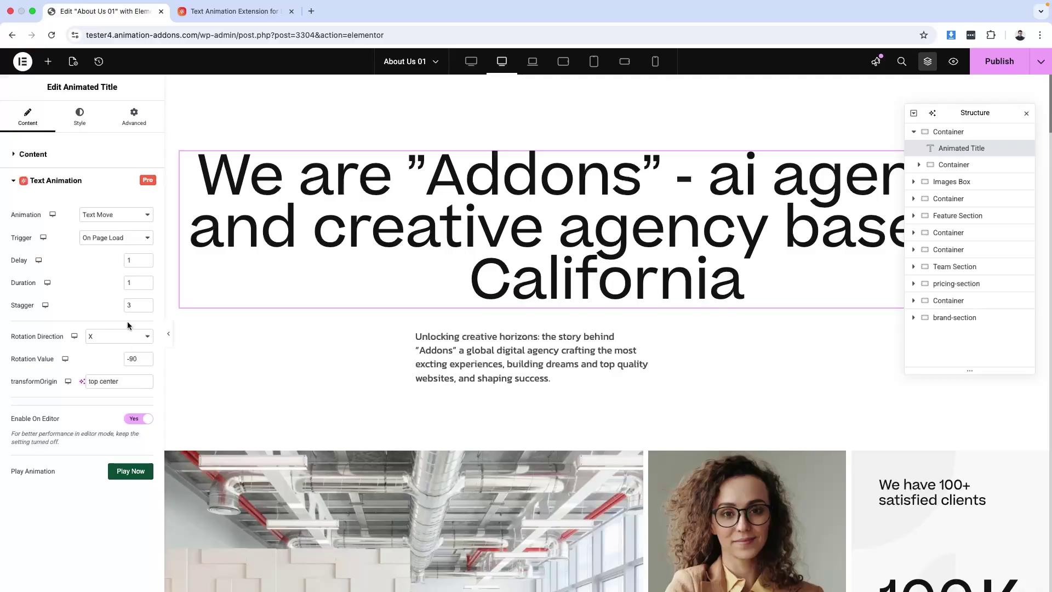
# Reduce the stagger to 1 and play the title animation.
pyautogui.click(135, 304)
pyautogui.press('BackSpace')
pyautogui.write('1')
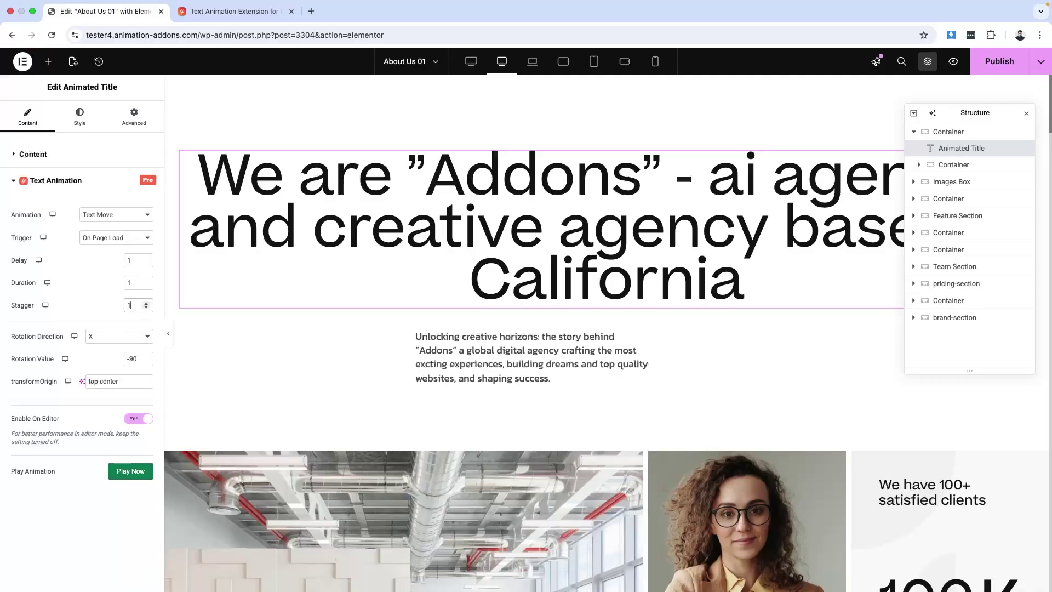
pyautogui.click(131, 471)
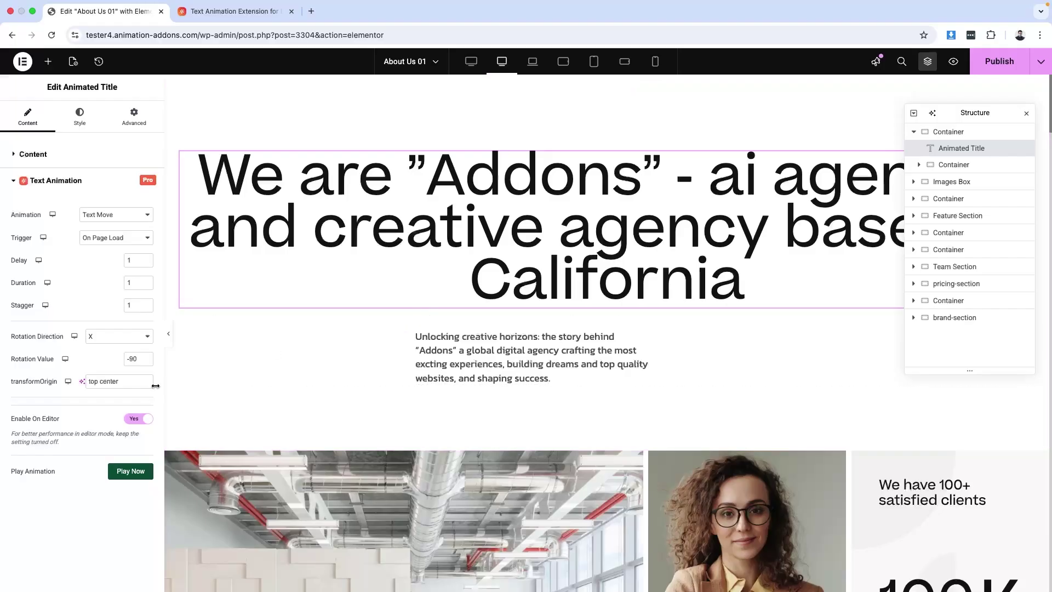
# Switch the rotation direction to Y and back to X, and play the animation.
pyautogui.click(130, 337)
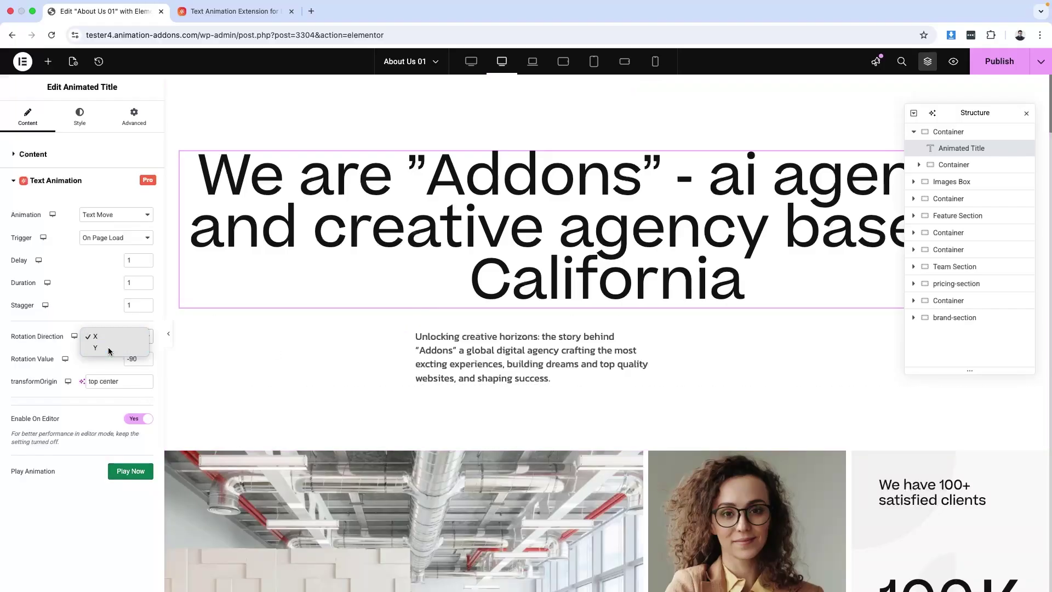
pyautogui.click(109, 349)
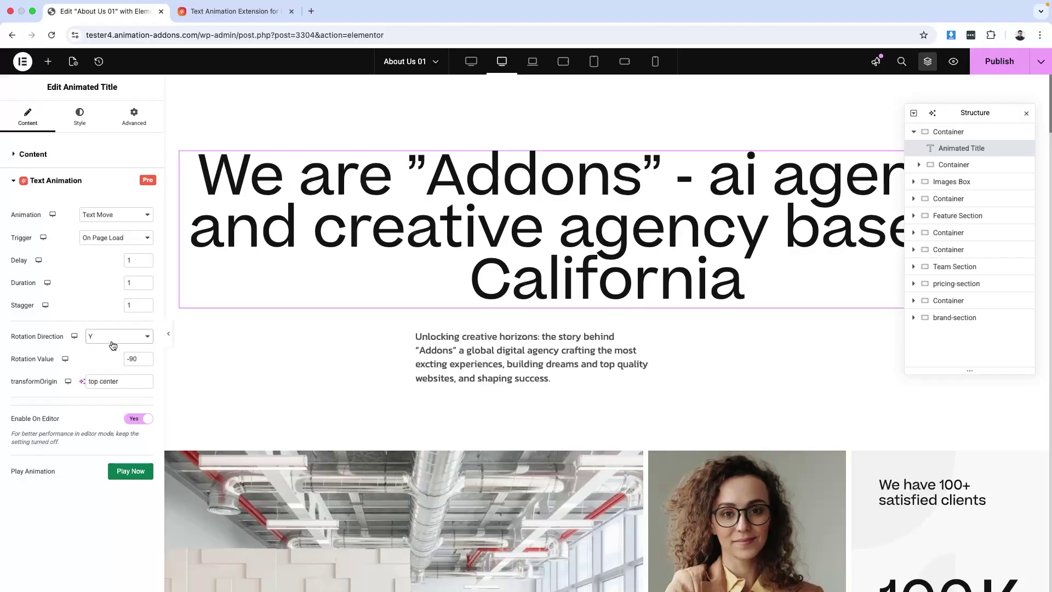
pyautogui.click(110, 339)
pyautogui.click(105, 323)
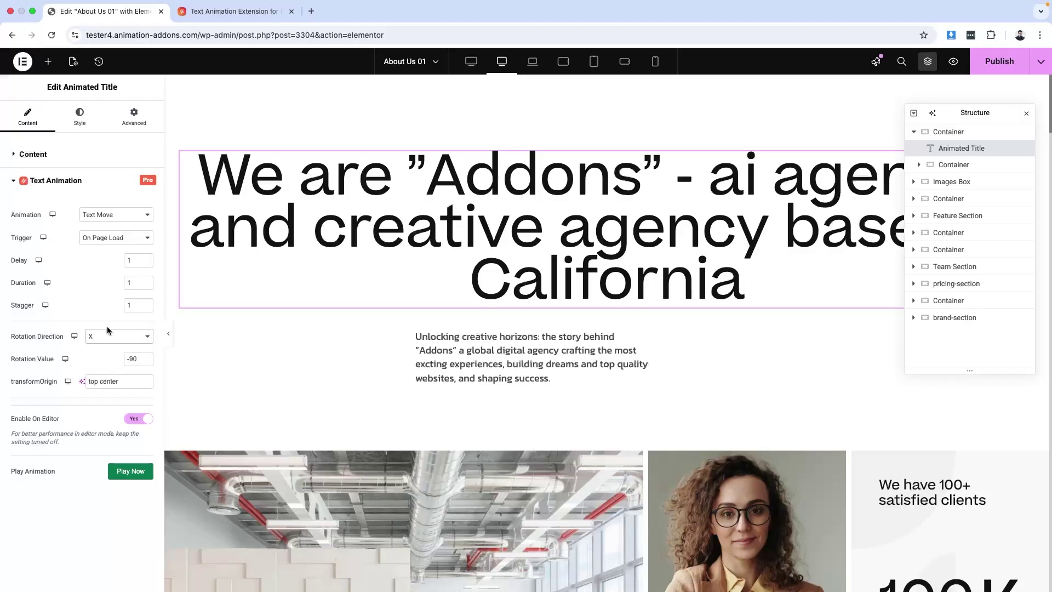
pyautogui.click(130, 475)
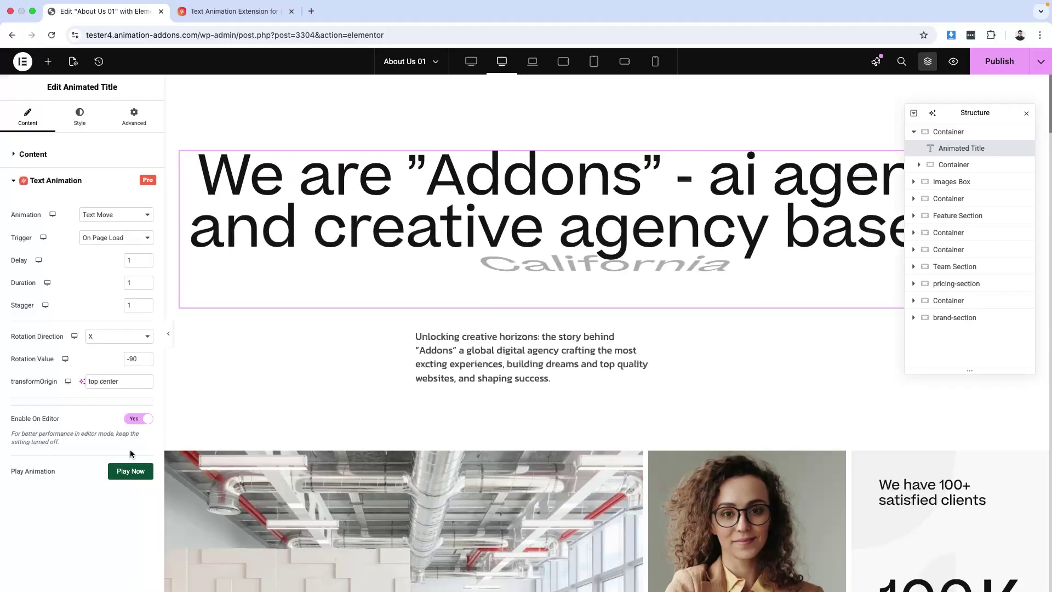
# Set the rotation direction to Y and play the animation to compare it.
pyautogui.click(110, 337)
pyautogui.click(105, 346)
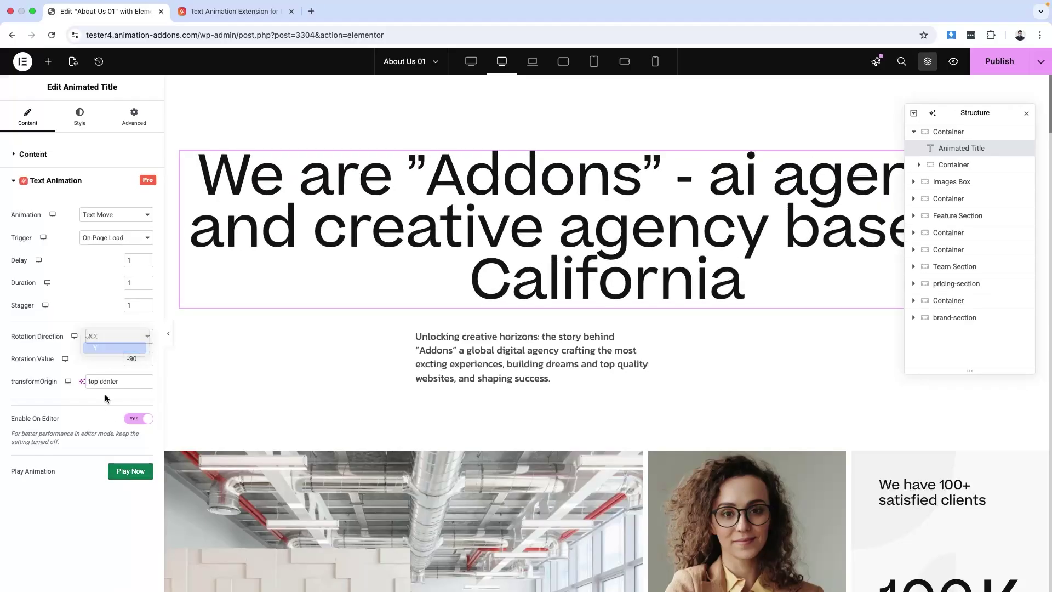
pyautogui.click(126, 474)
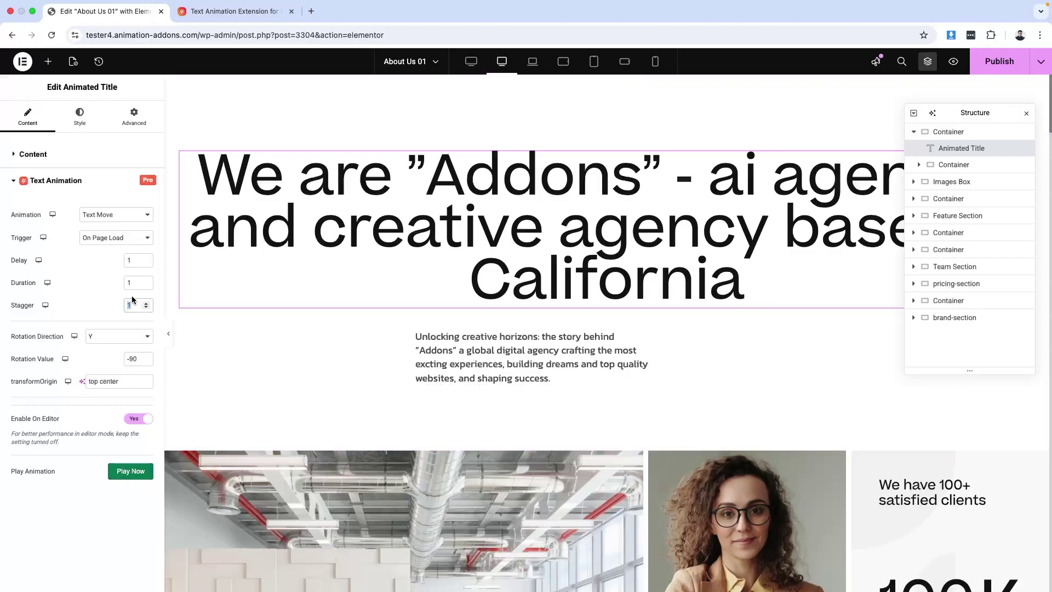
# Set the title animation's stagger to 0.05 and its rotation direction to X.
pyautogui.click(133, 281)
pyautogui.press('Tab')
pyautogui.write('0.05')
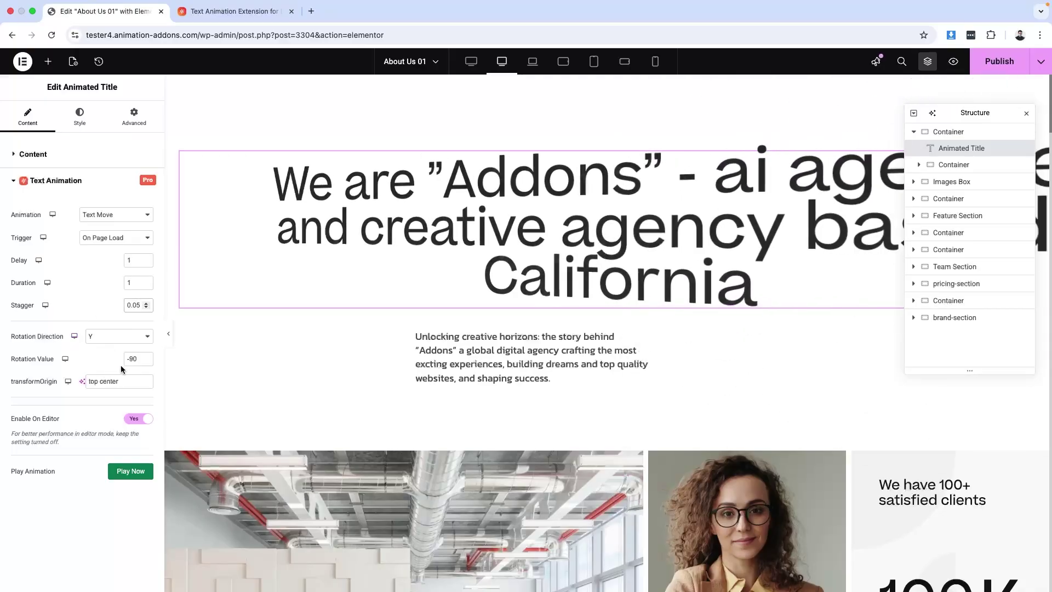
pyautogui.click(113, 335)
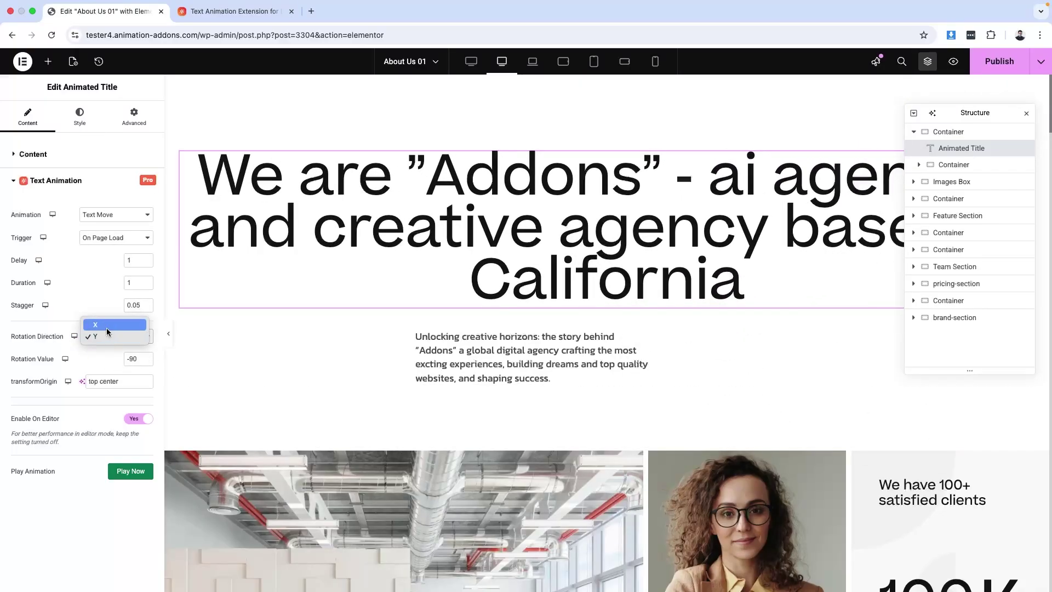
pyautogui.click(106, 327)
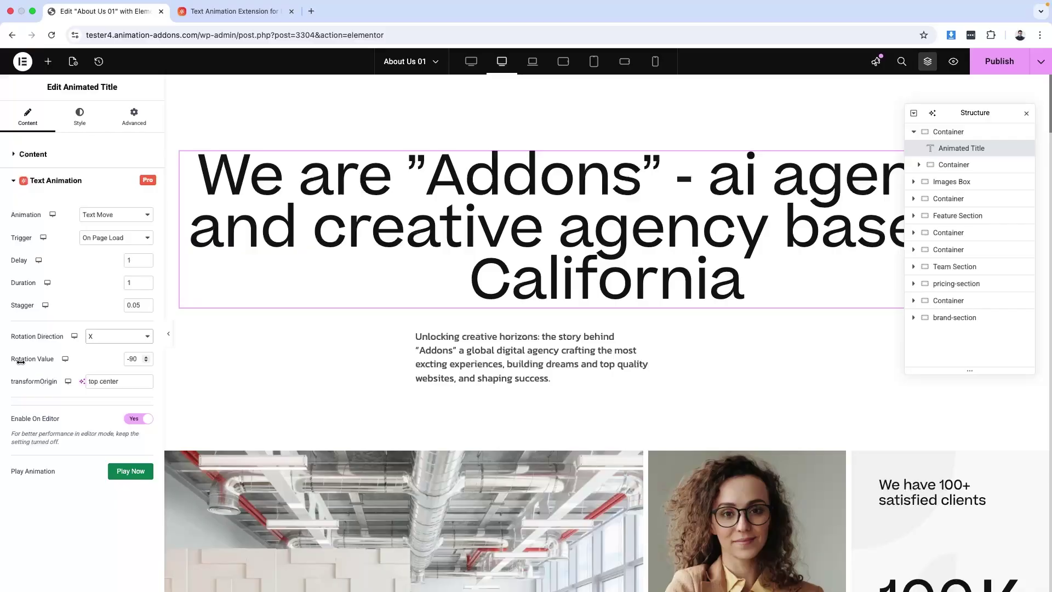
# Set the title animation's rotation value to 100 and play the animation.
pyautogui.doubleClick(128, 363)
pyautogui.write('0')
pyautogui.write('1')
pyautogui.write('0')
pyautogui.click(133, 479)
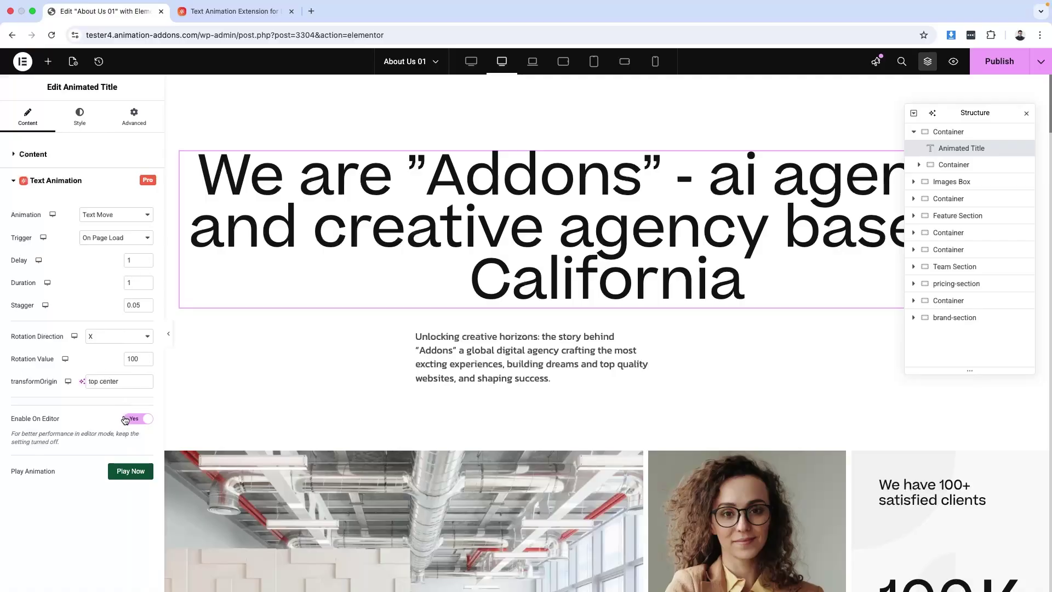
# Raise the rotation value to 900 and play the title animation.
pyautogui.click(134, 358)
pyautogui.press('BackSpace')
pyautogui.write('9')
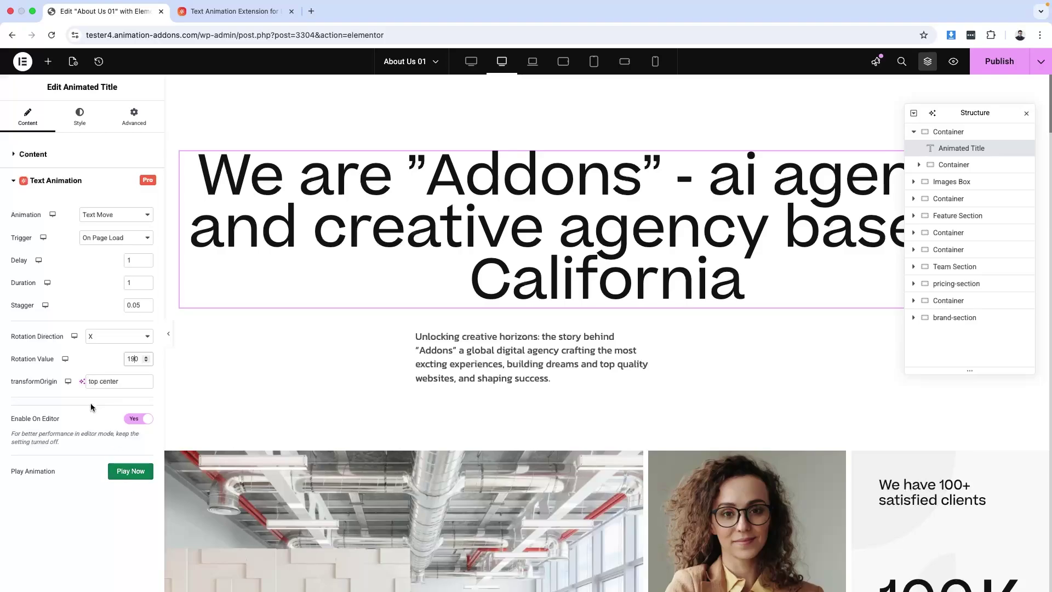
pyautogui.press('BackSpace')
pyautogui.click(133, 476)
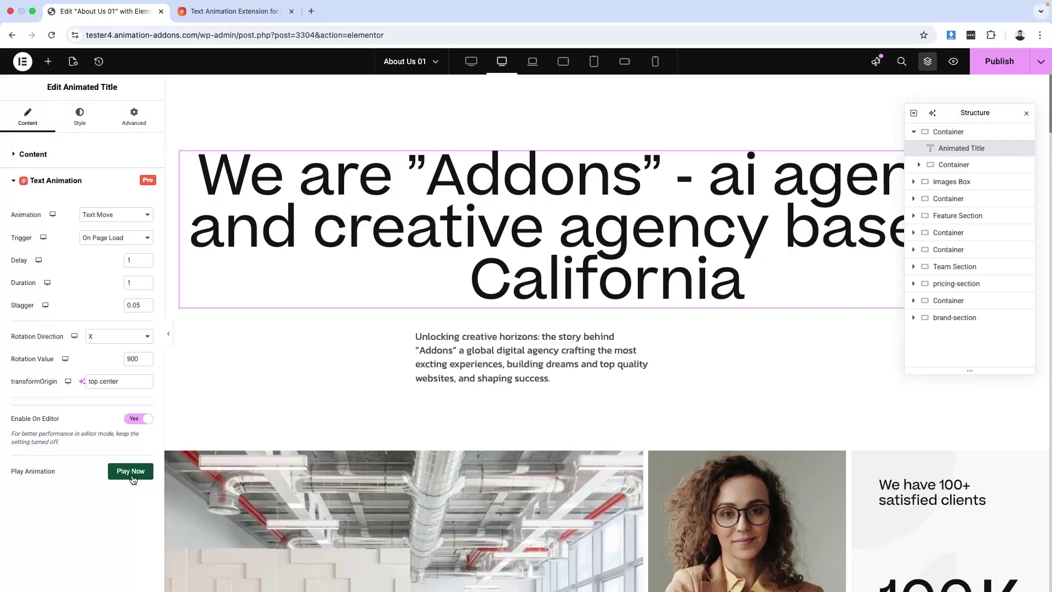
# Set the rotation value to 90 with rotation direction Y, and play the title animation.
pyautogui.doubleClick(133, 358)
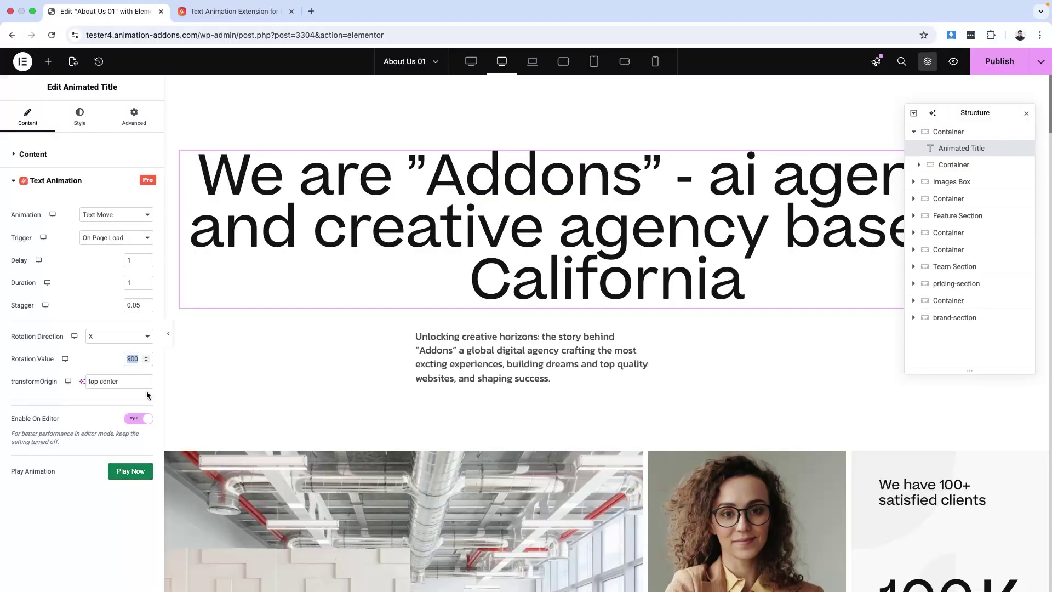
pyautogui.write('90')
pyautogui.click(117, 337)
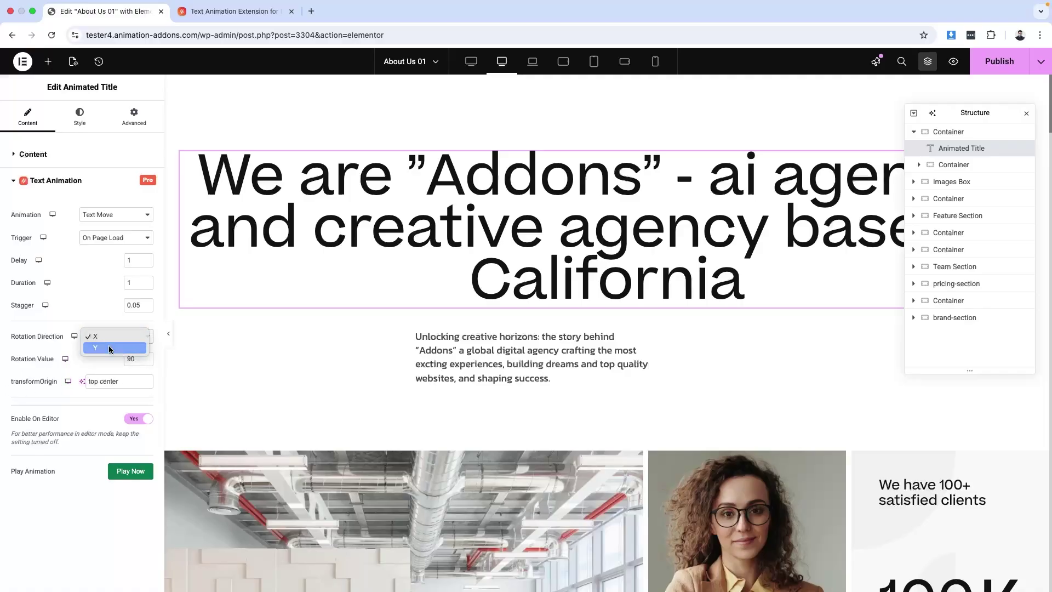
pyautogui.click(108, 346)
pyautogui.click(132, 472)
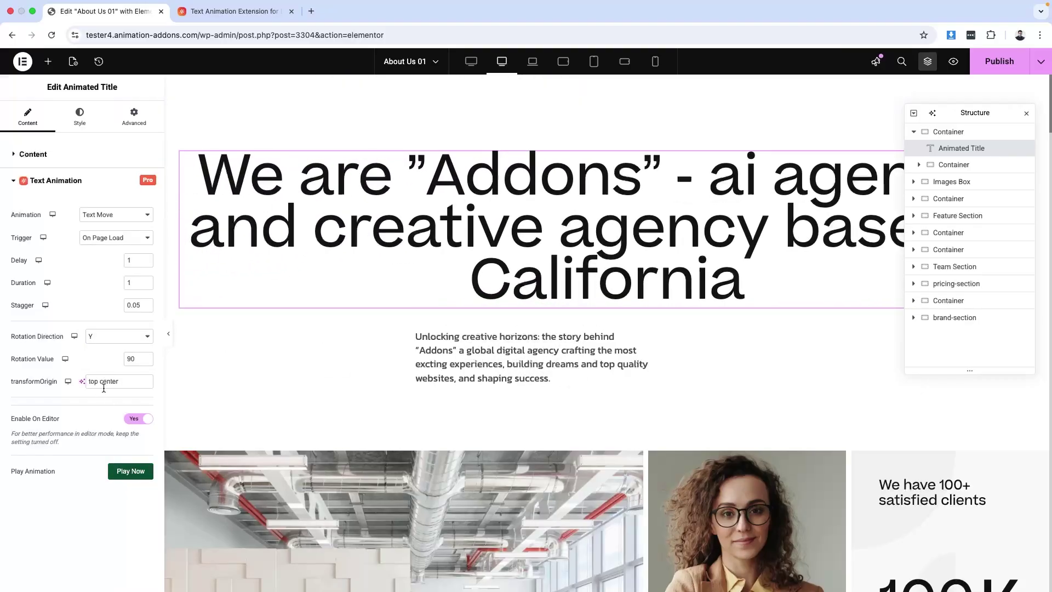
# Switch the rotation direction to X, make the rotation value -90, and play the animation.
pyautogui.click(99, 336)
pyautogui.click(74, 335)
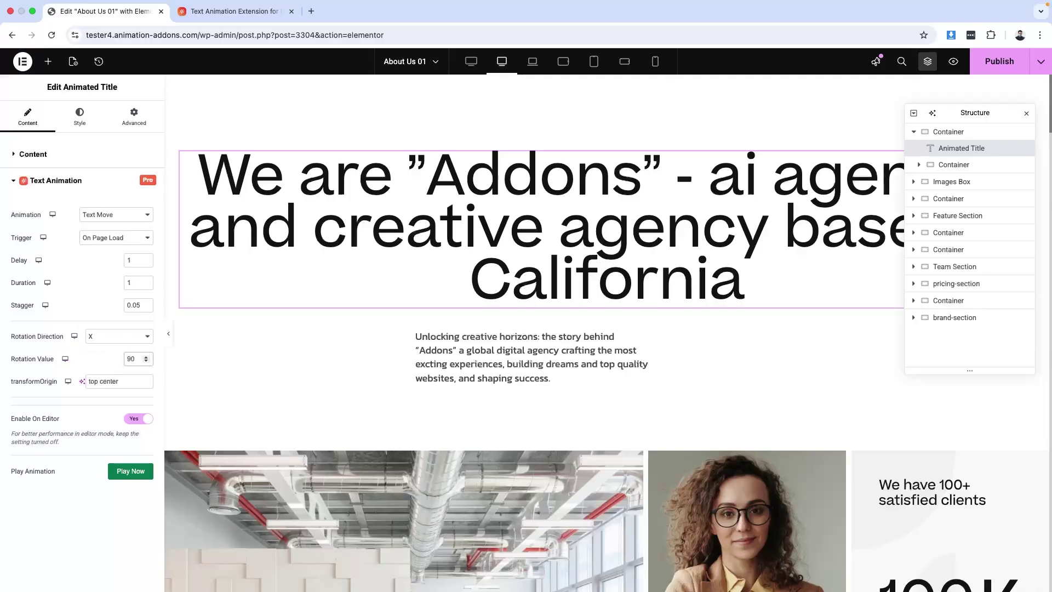
pyautogui.write('-')
pyautogui.click(131, 471)
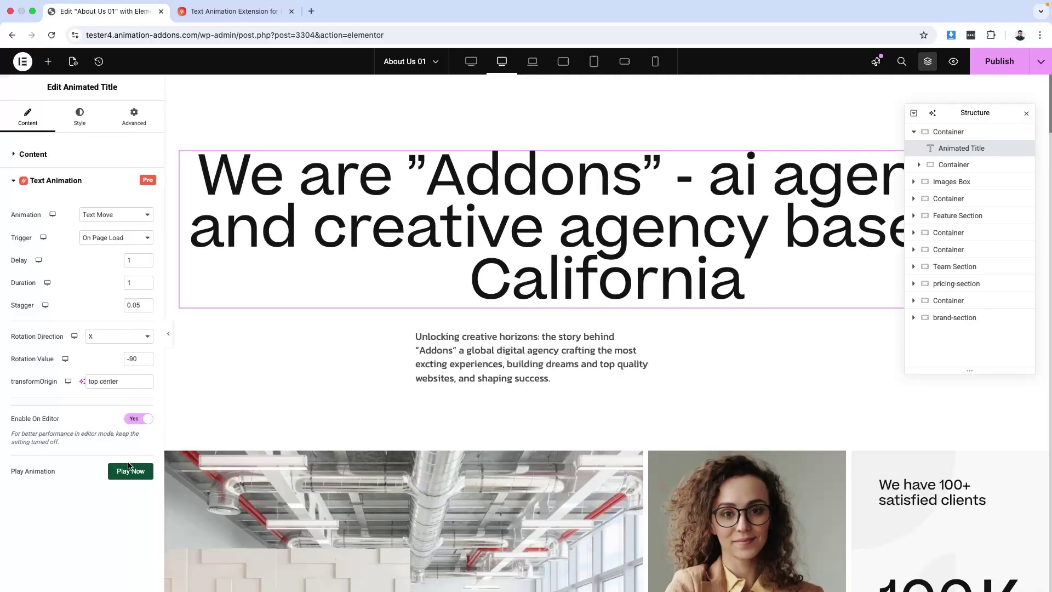
pyautogui.click(126, 474)
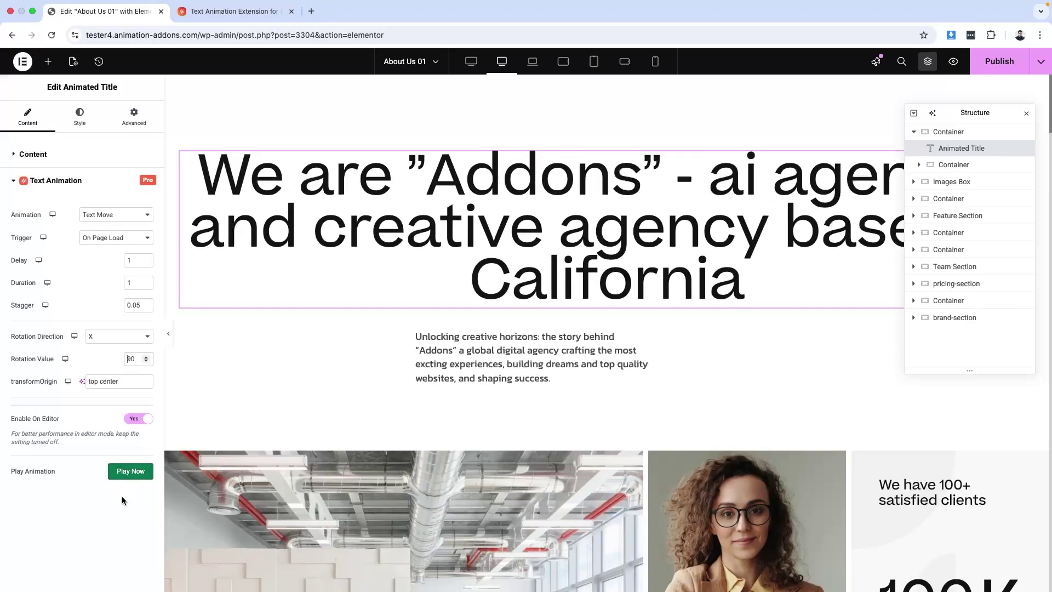
# Return the rotation value to 90 and play the title animation with the top center transform origin.
pyautogui.click(130, 469)
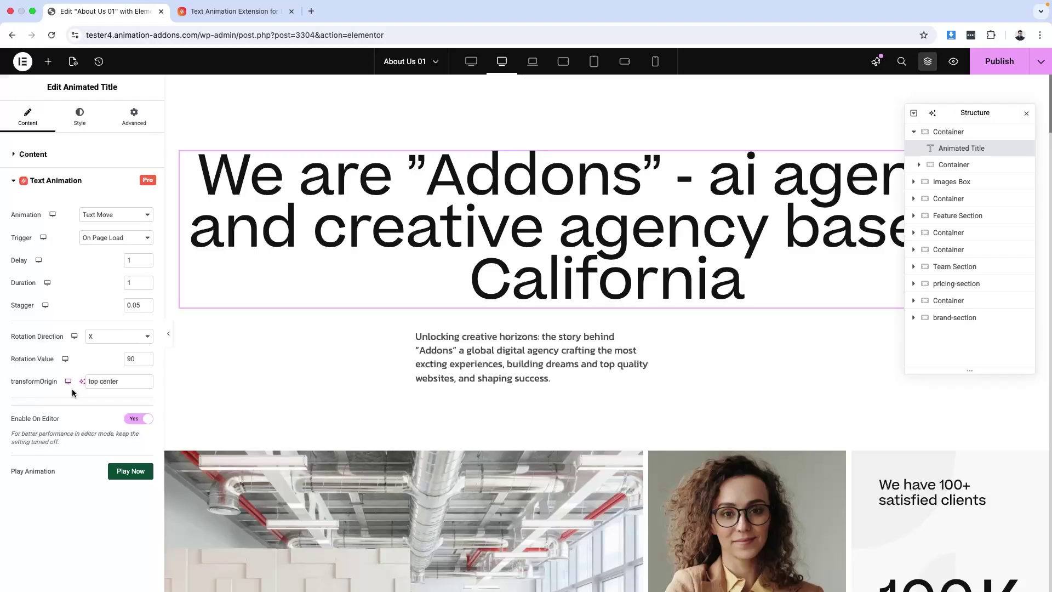
pyautogui.click(49, 383)
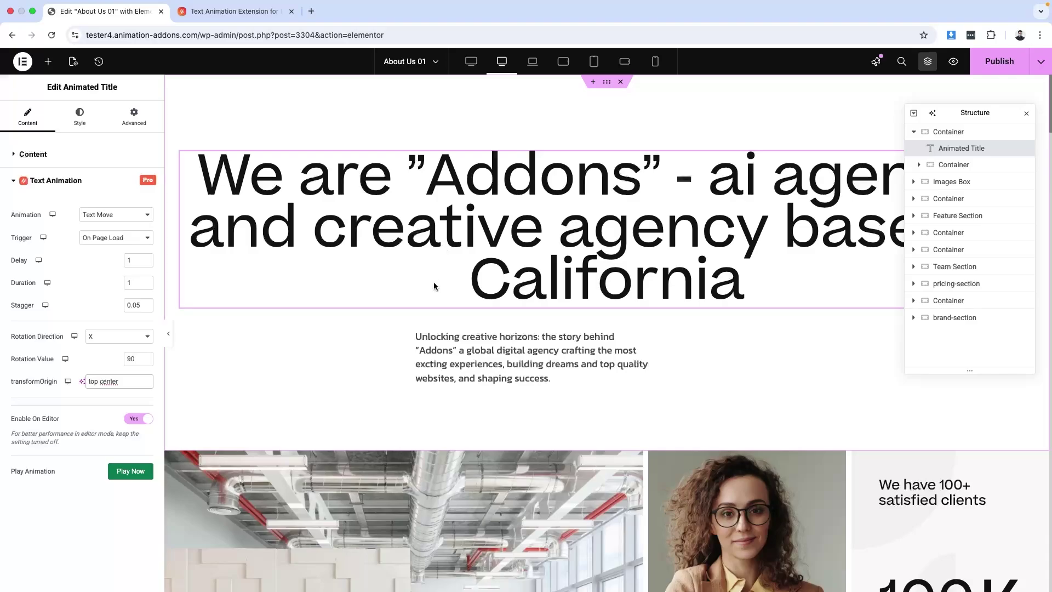
pyautogui.click(101, 383)
pyautogui.click(129, 471)
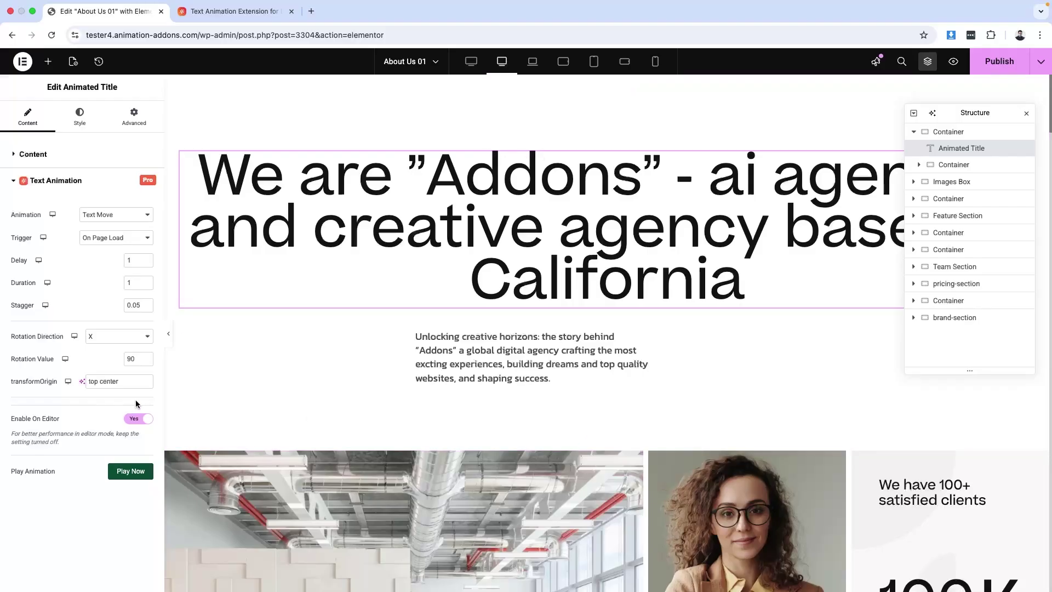
pyautogui.click(123, 472)
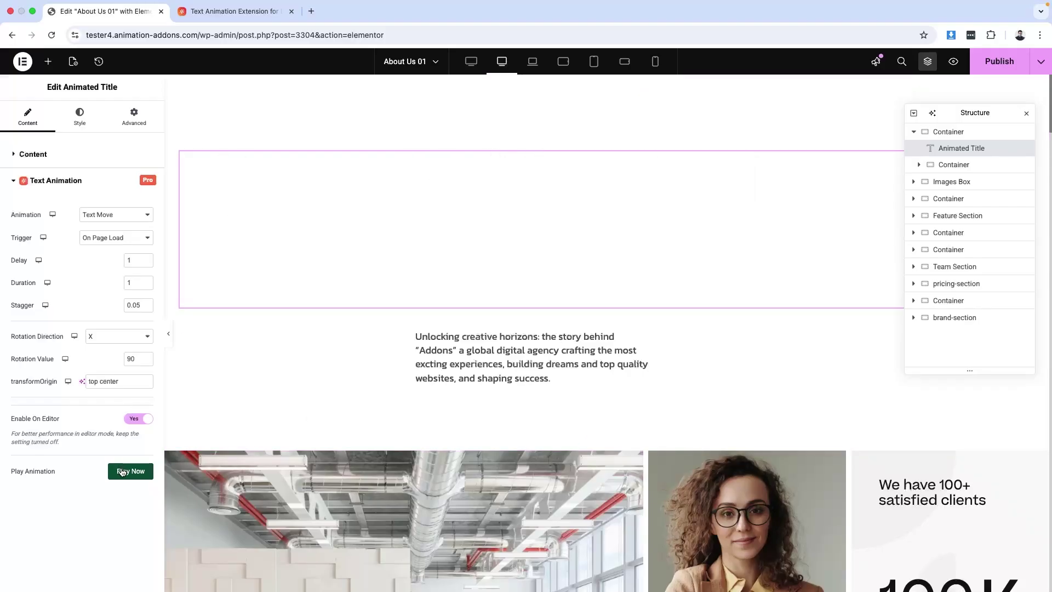
# Set the title animation's transform origin to "top bottom" and play the animation.
pyautogui.click(107, 376)
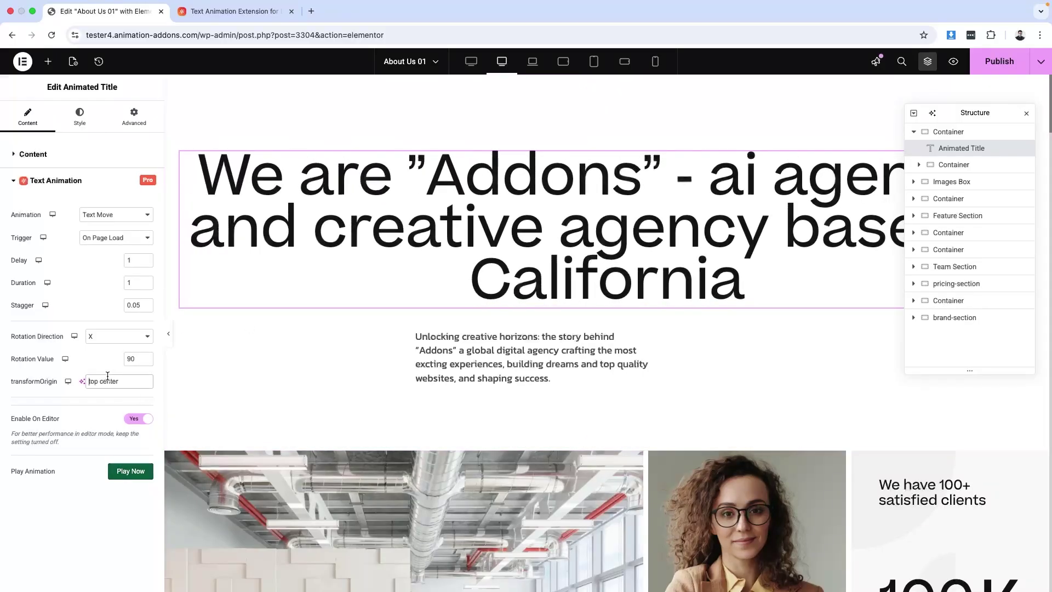
pyautogui.doubleClick(109, 381)
pyautogui.write('bottom')
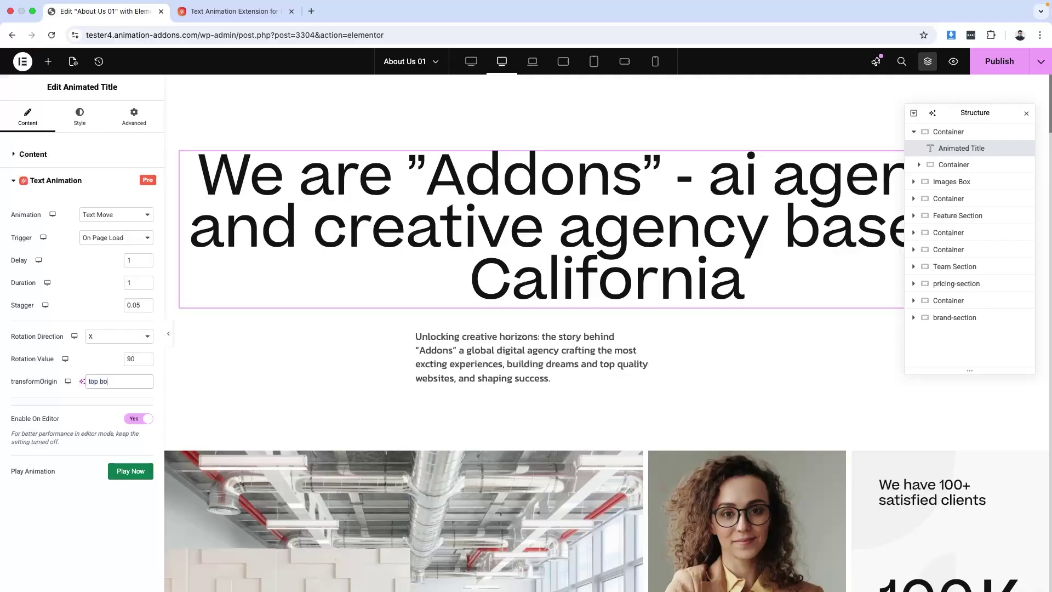
pyautogui.click(129, 477)
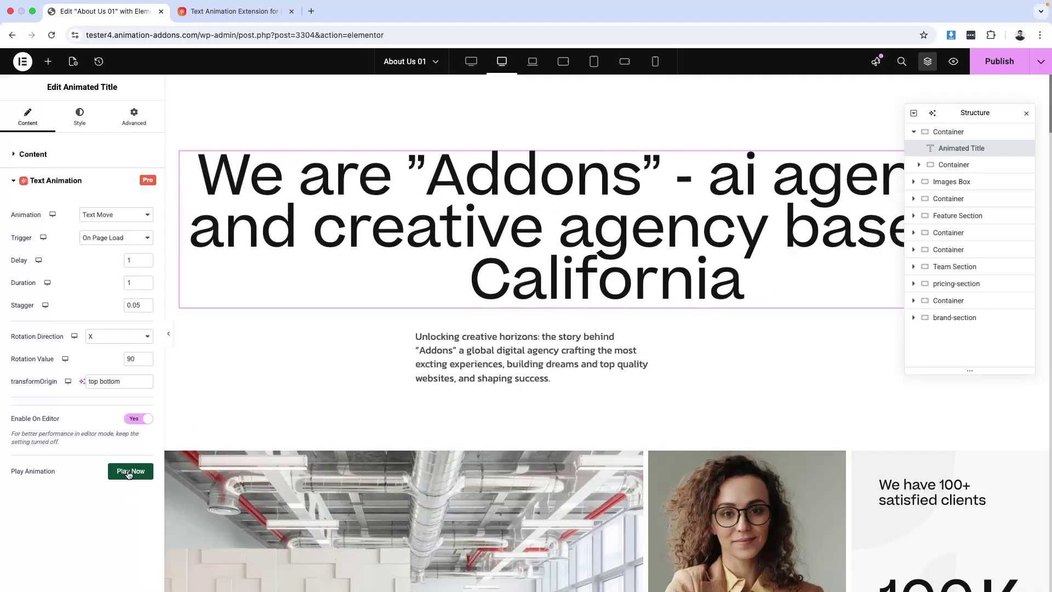
pyautogui.click(129, 475)
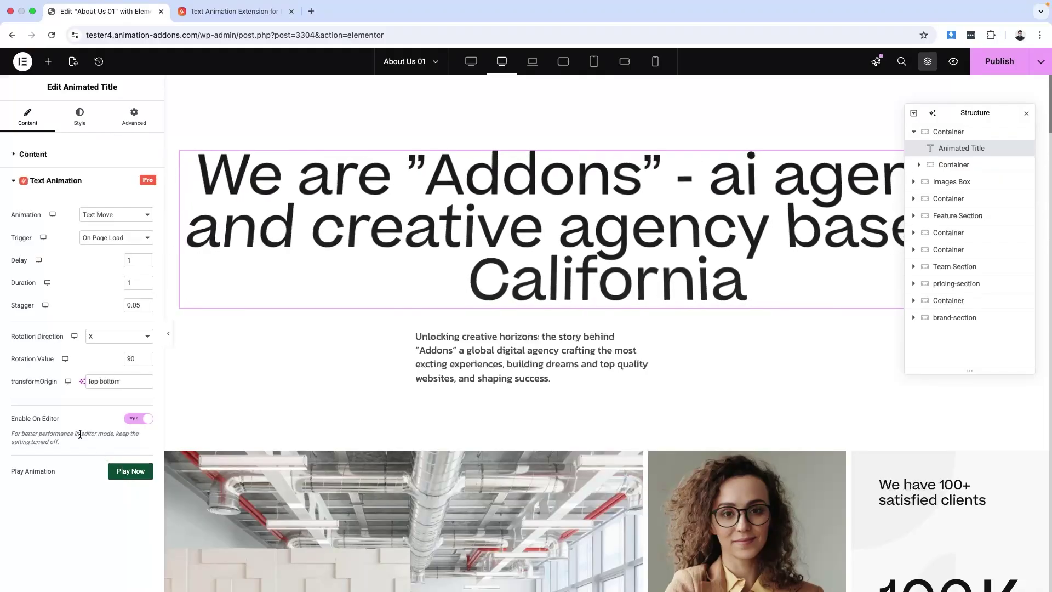
# Change the transform origin to "bottom center" and play the title animation.
pyautogui.doubleClick(93, 381)
pyautogui.write('bottom')
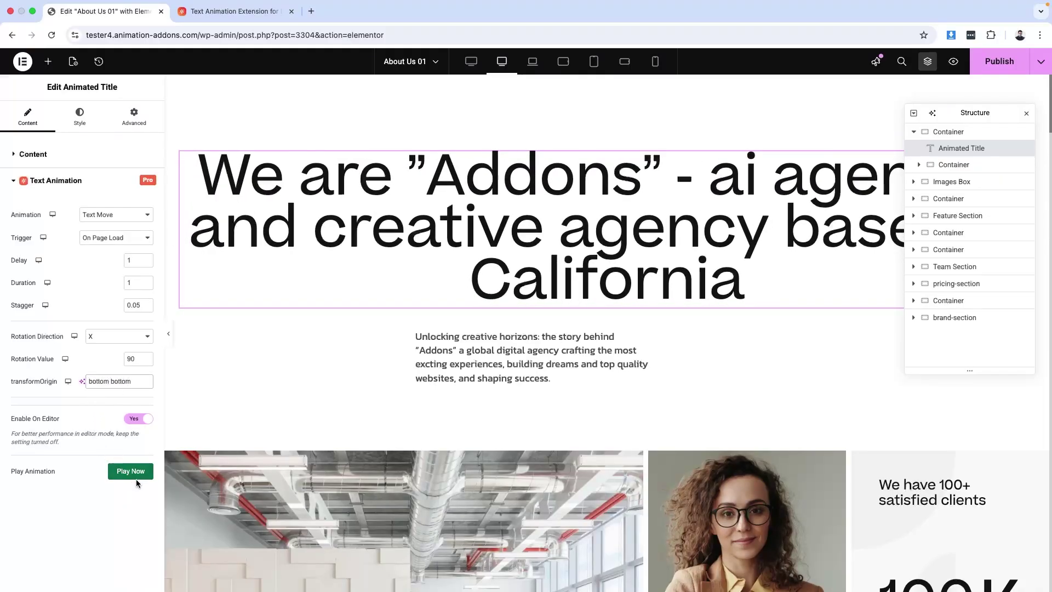
pyautogui.doubleClick(122, 381)
pyautogui.write('center')
pyautogui.click(128, 472)
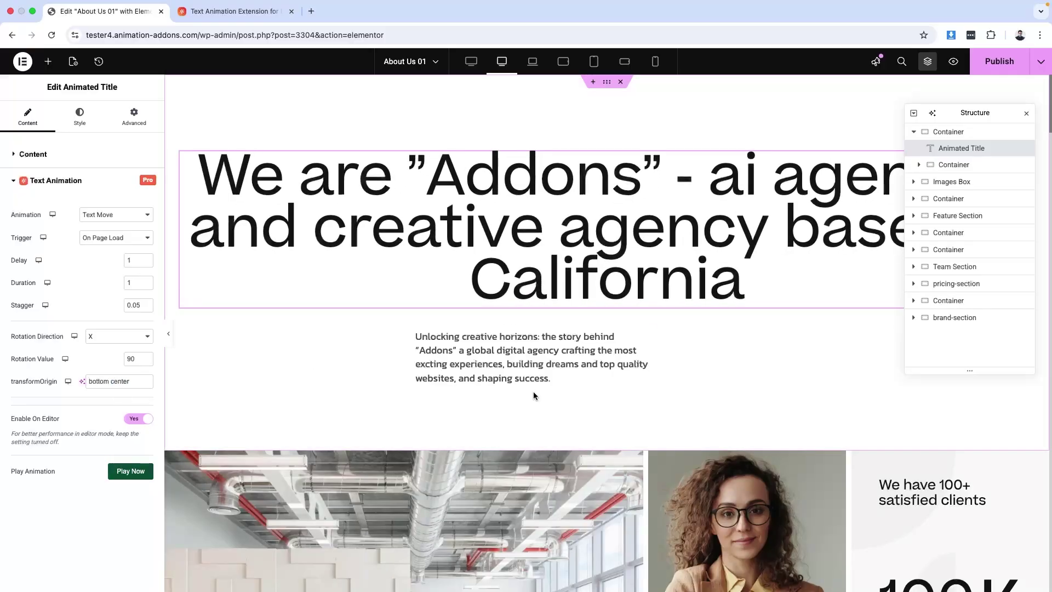
# Change the transform origin to "left center" and play the title animation.
pyautogui.doubleClick(99, 381)
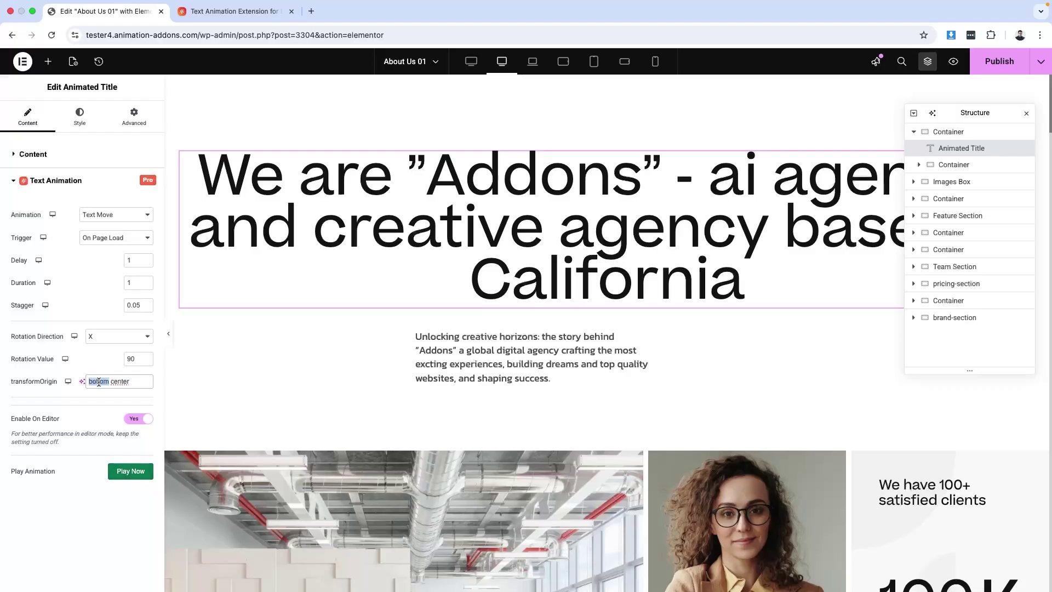
pyautogui.write('left')
pyautogui.click(132, 472)
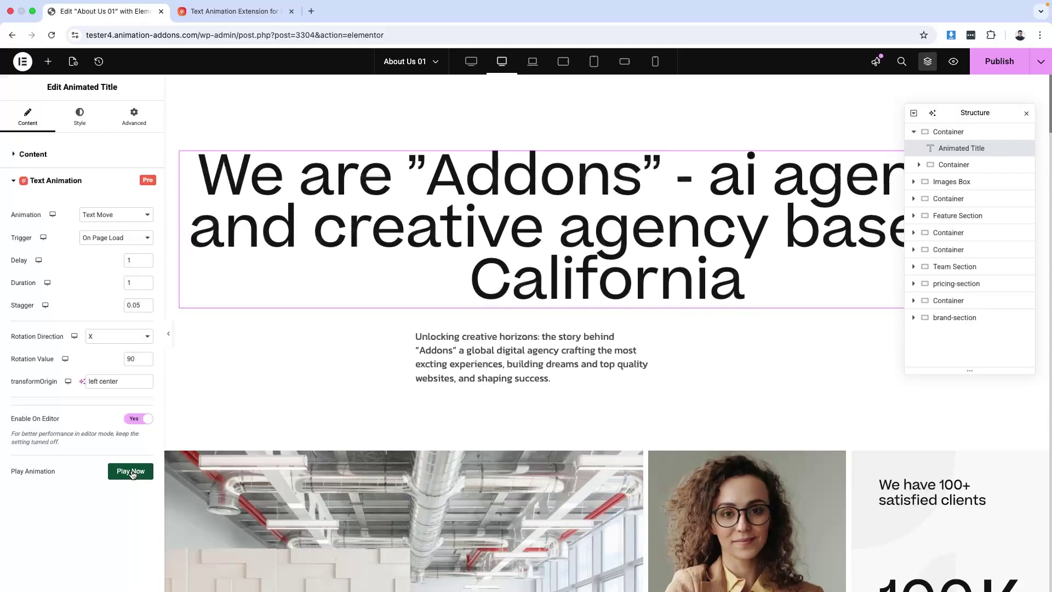
pyautogui.click(132, 472)
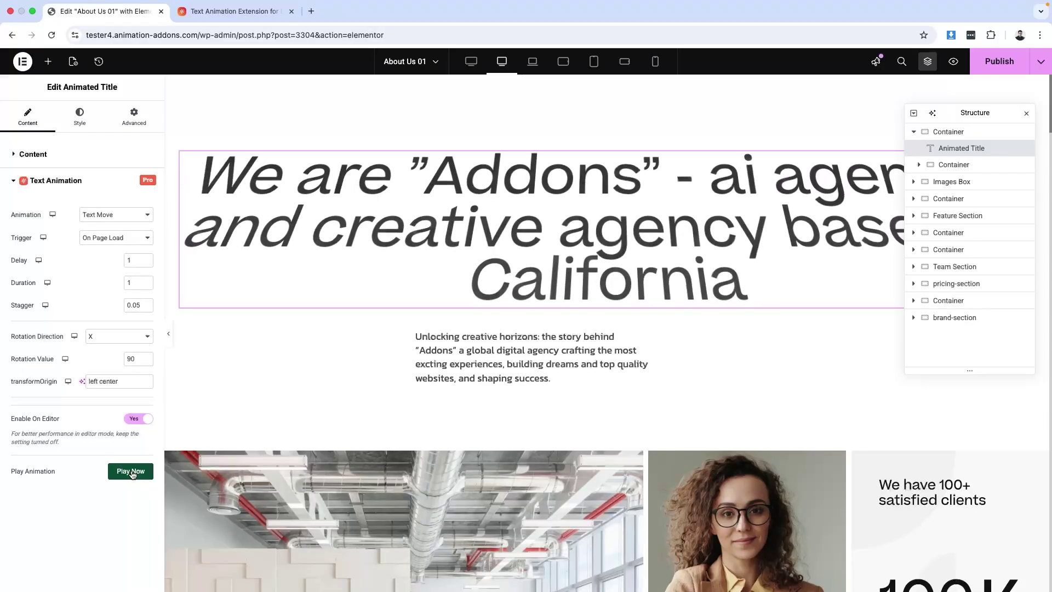
# Set the rotation direction to Y and play the animation with the left center transform origin.
pyautogui.doubleClick(93, 381)
pyautogui.click(108, 345)
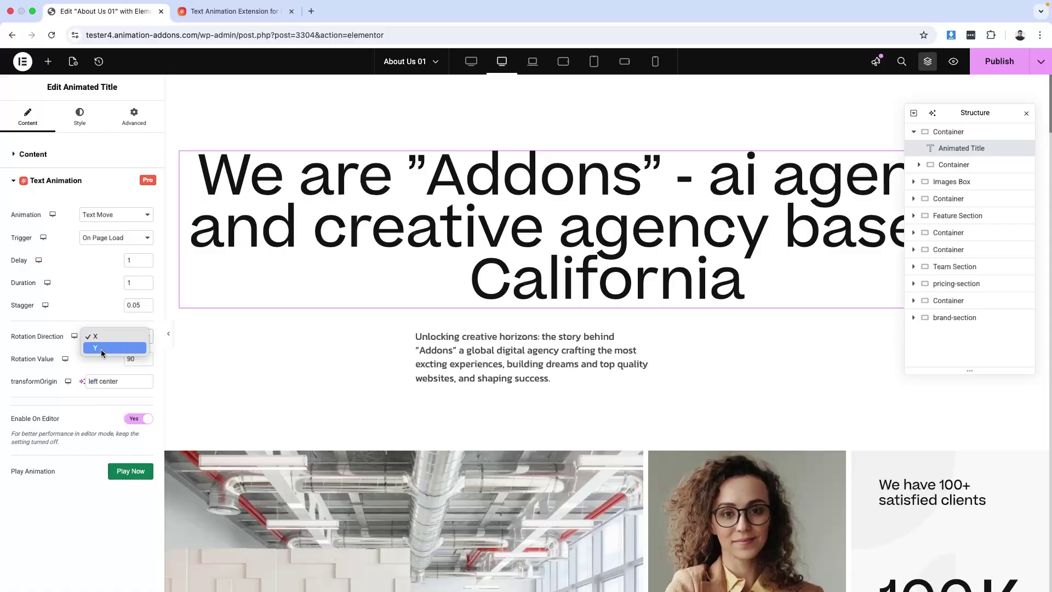
pyautogui.click(101, 348)
pyautogui.click(125, 476)
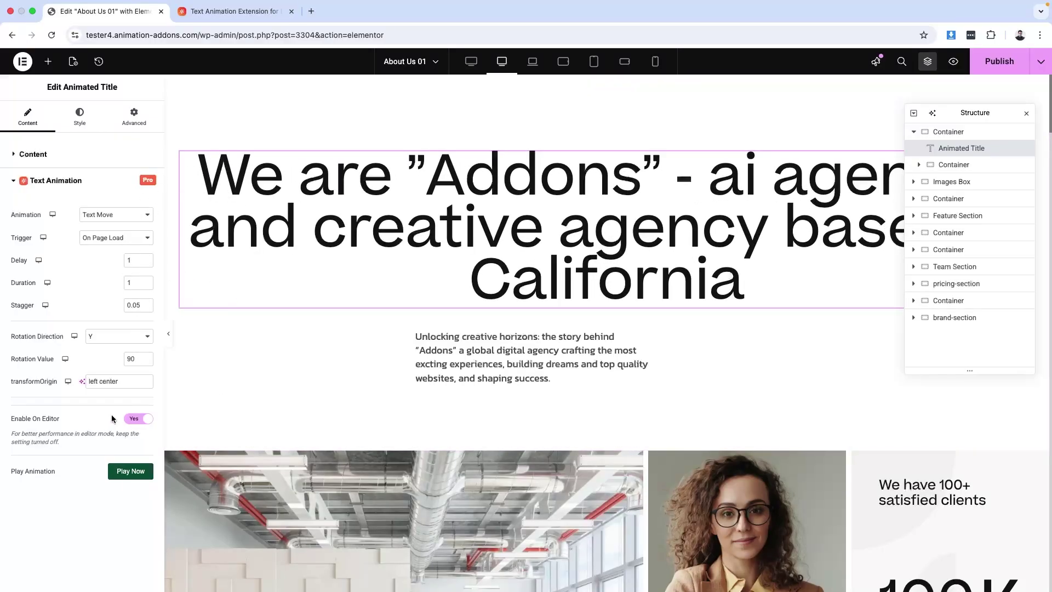
pyautogui.click(104, 336)
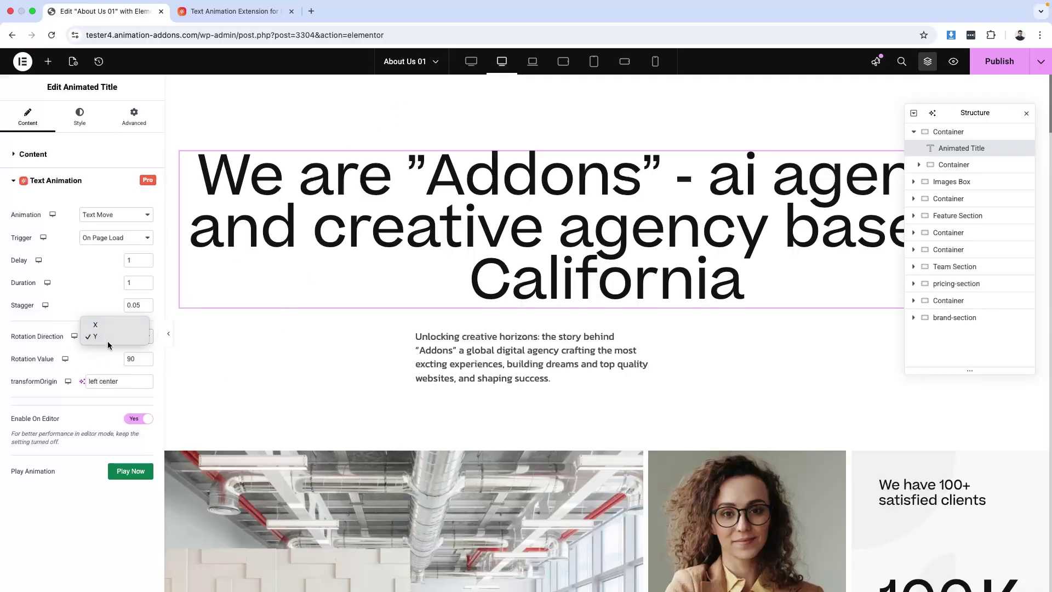
pyautogui.click(93, 382)
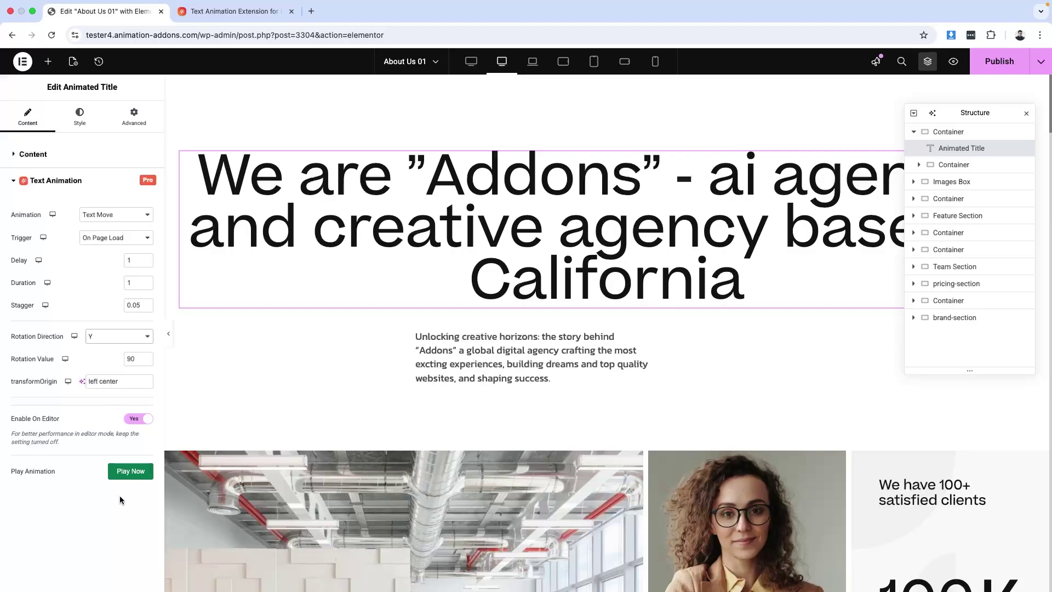
pyautogui.click(133, 477)
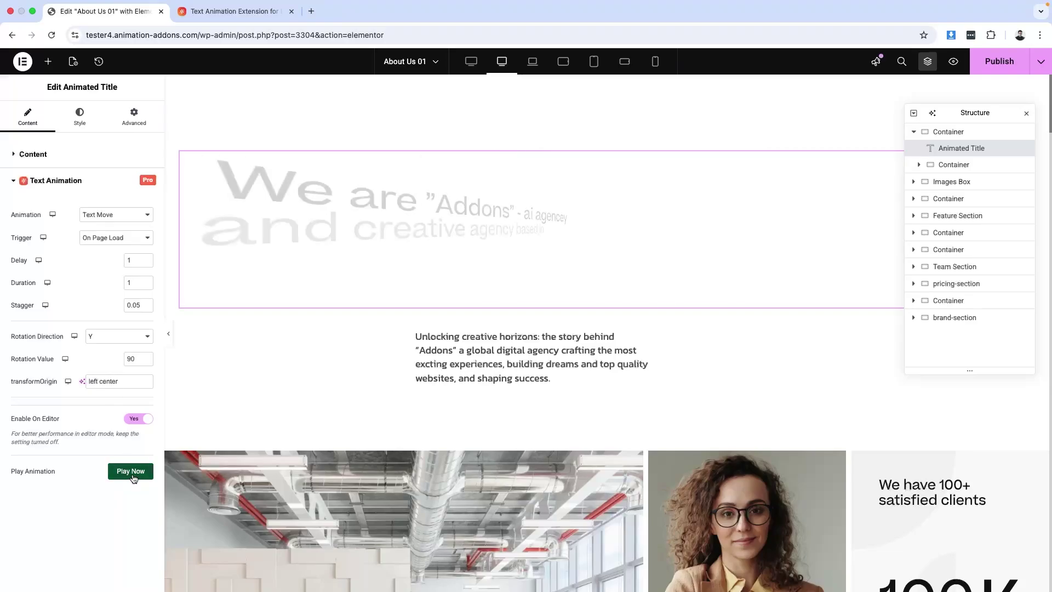
# Change the transform origin to "right center" and play the title animation.
pyautogui.doubleClick(94, 381)
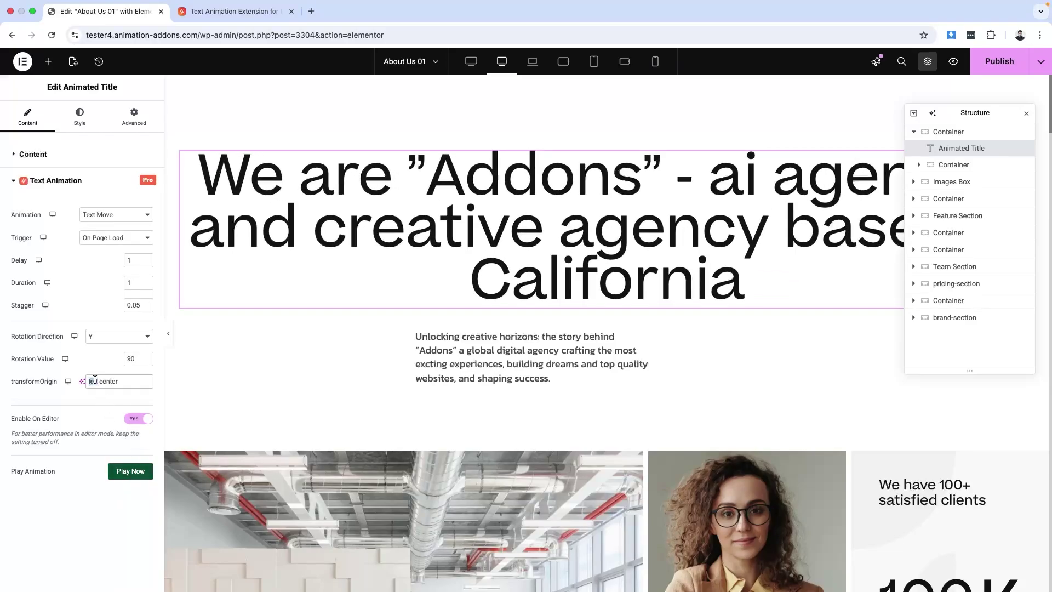
pyautogui.write('right')
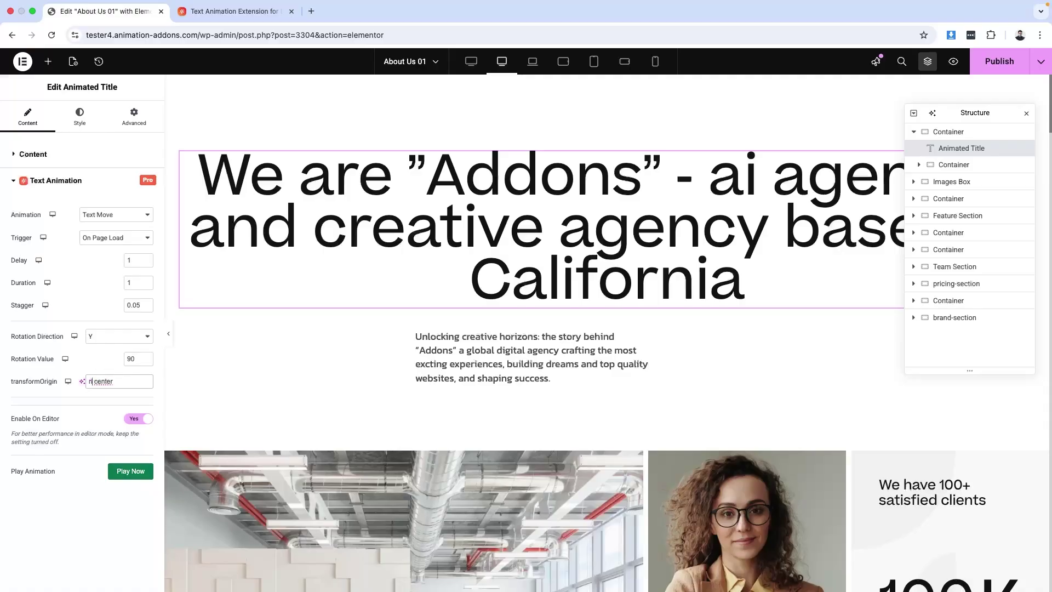
pyautogui.click(132, 469)
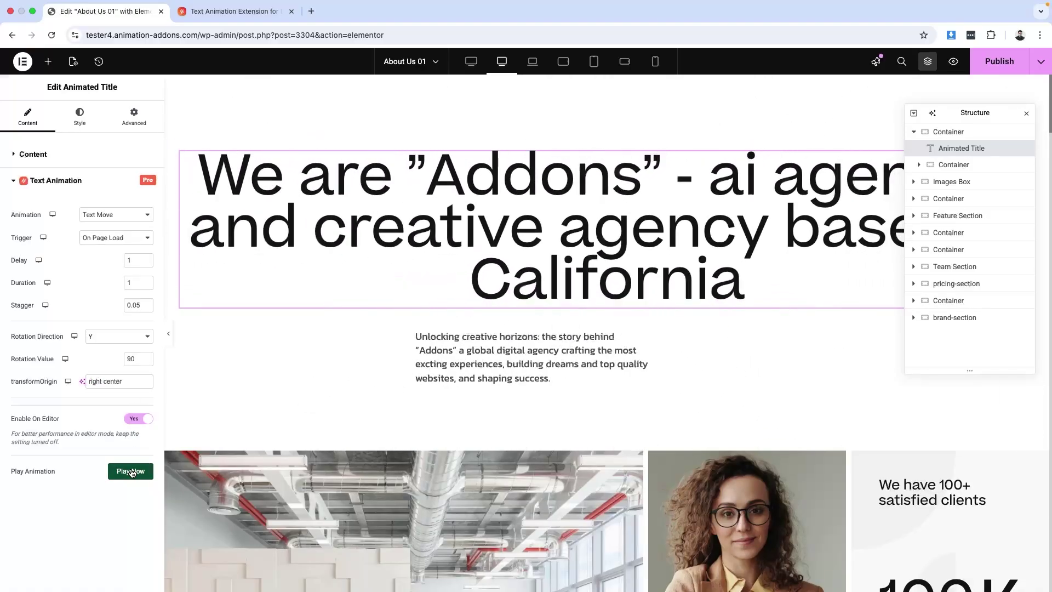
pyautogui.click(129, 473)
# Make the rotation value -90 and play the animation with the right center transform origin.
pyautogui.write('-')
pyautogui.click(126, 475)
pyautogui.click(129, 472)
pyautogui.doubleClick(94, 381)
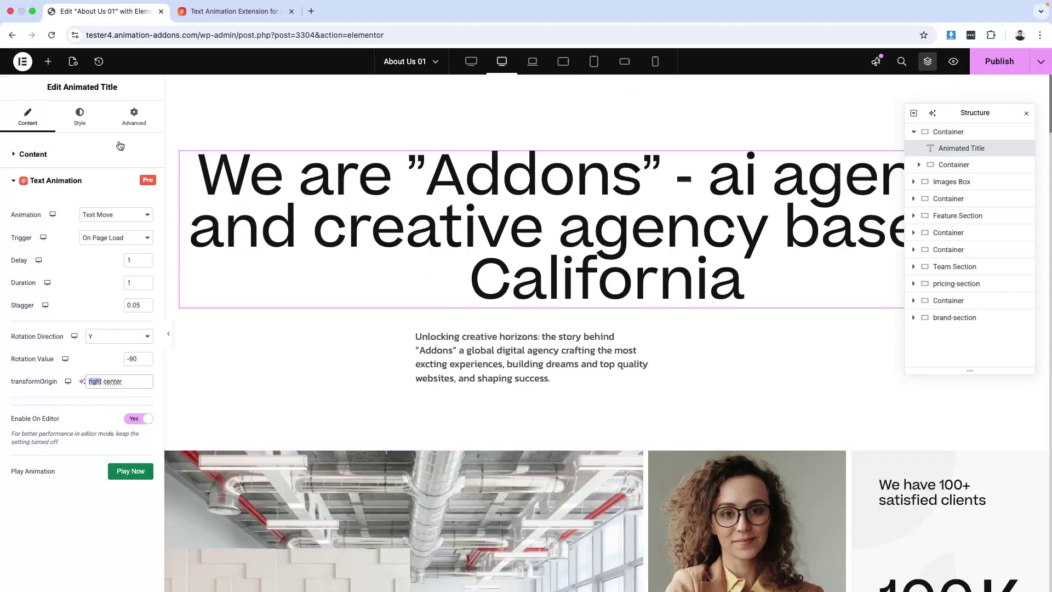
# Review the title animation's trigger options, keeping On Page Load, and go to the heading in the Who We Are section.
pyautogui.click(114, 240)
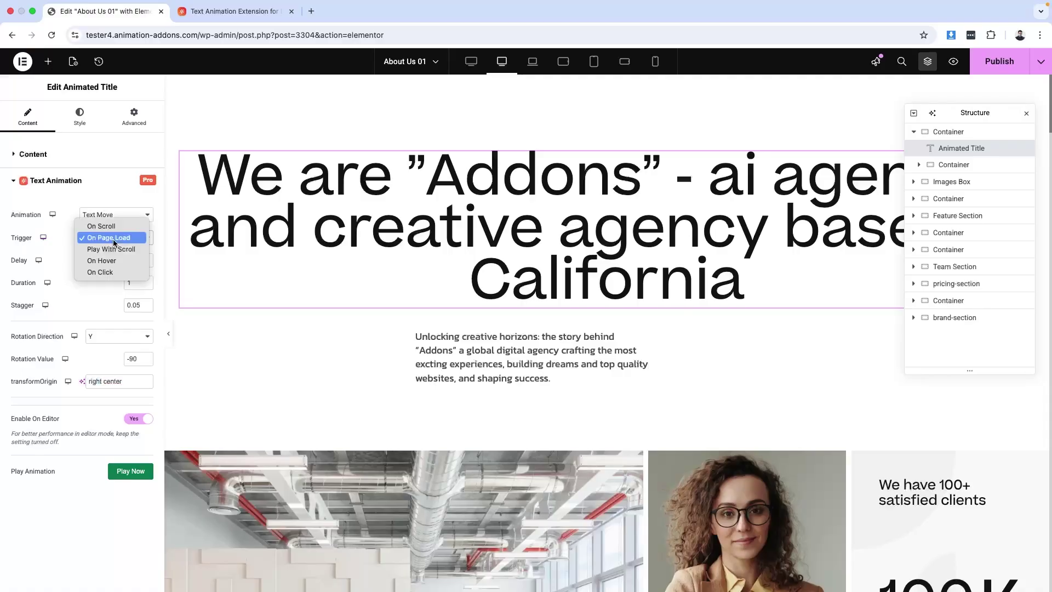
pyautogui.click(55, 239)
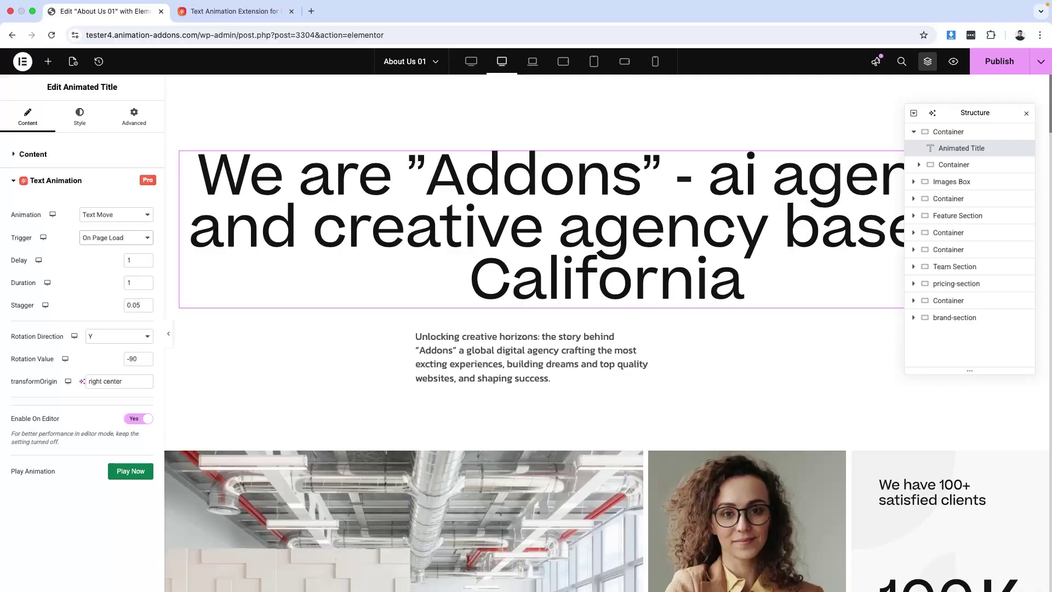
pyautogui.scroll(-3, 392, 370)
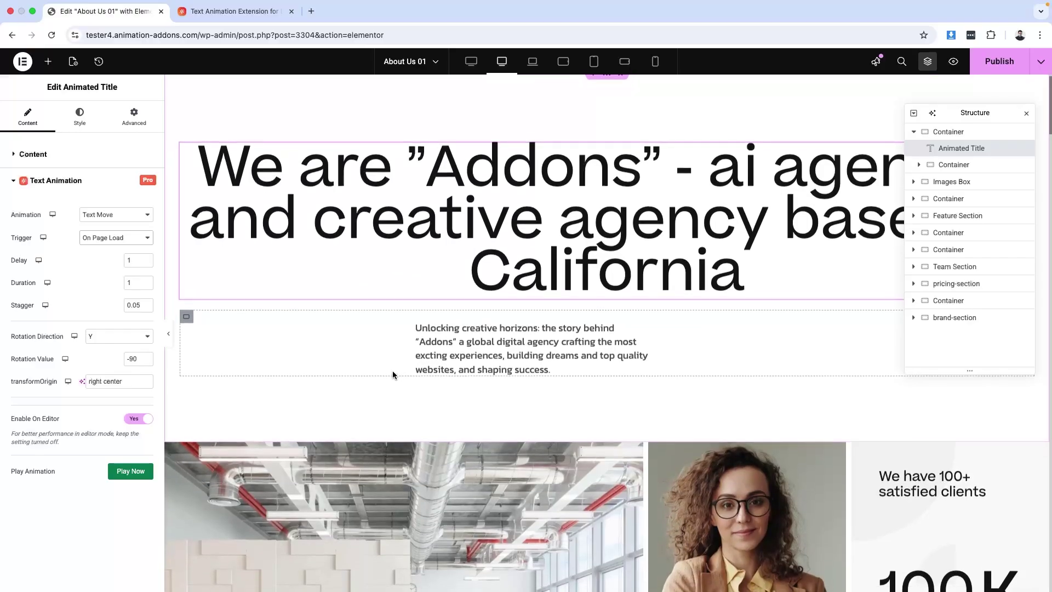
pyautogui.scroll(-20, 392, 374)
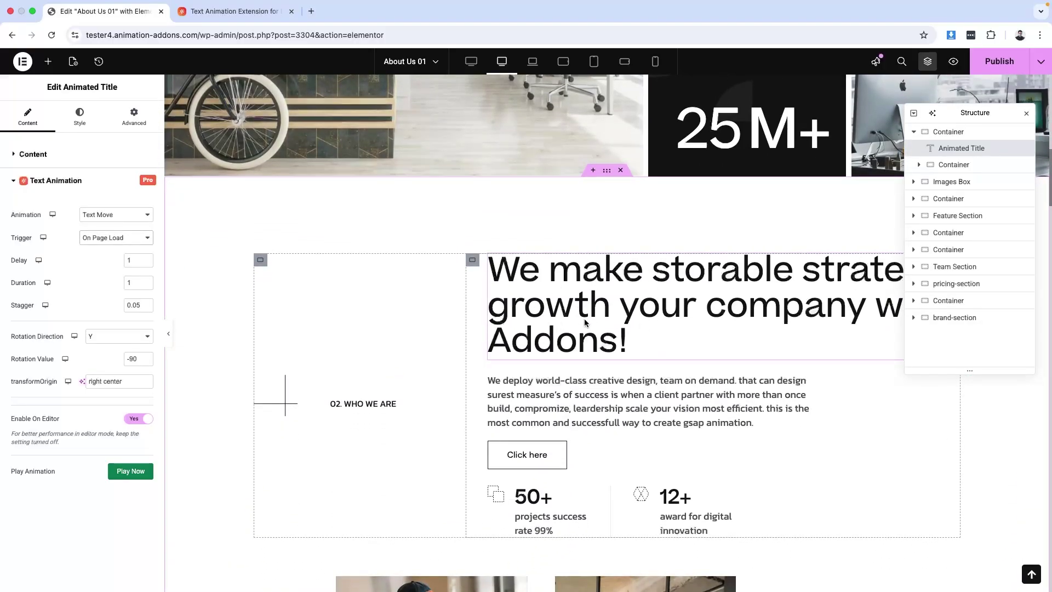
# Give the "We make storable strategy" heading in the Who We Are section a Text Move animation.
pyautogui.scroll(15, 627, 284)
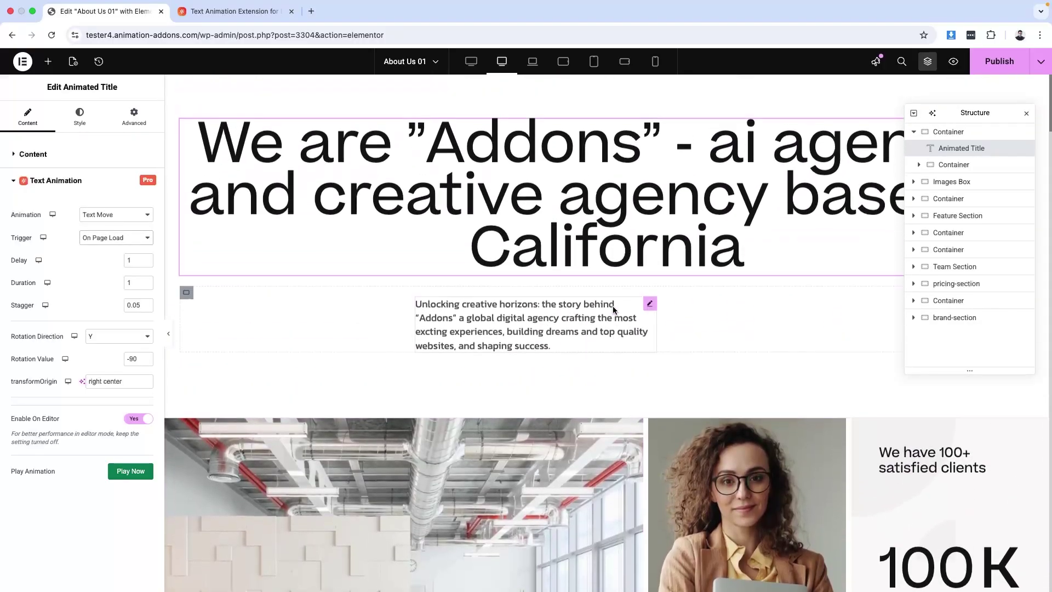
pyautogui.scroll(-15, 613, 305)
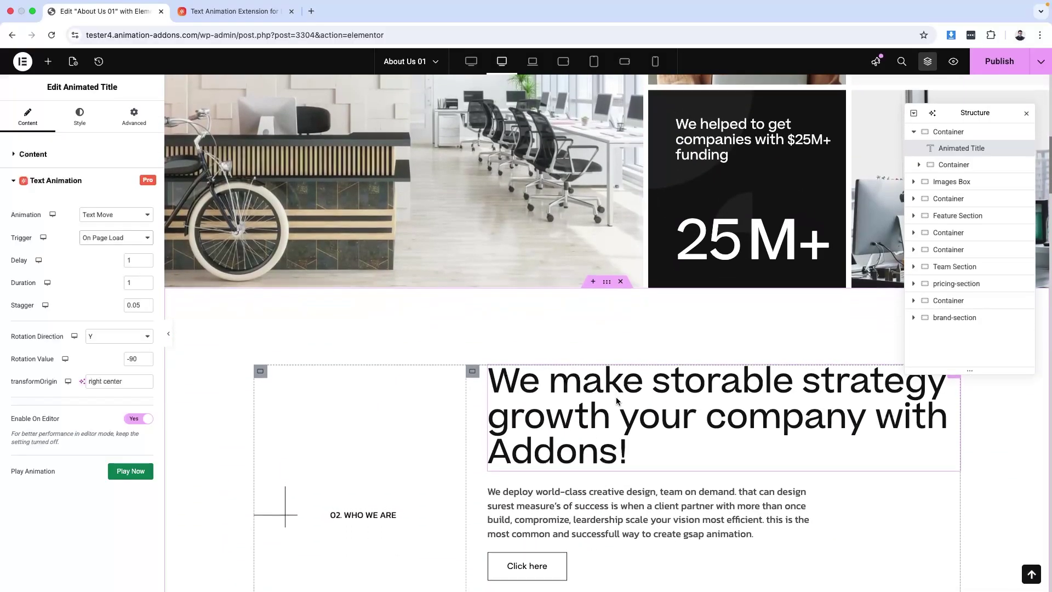
pyautogui.scroll(15, 615, 401)
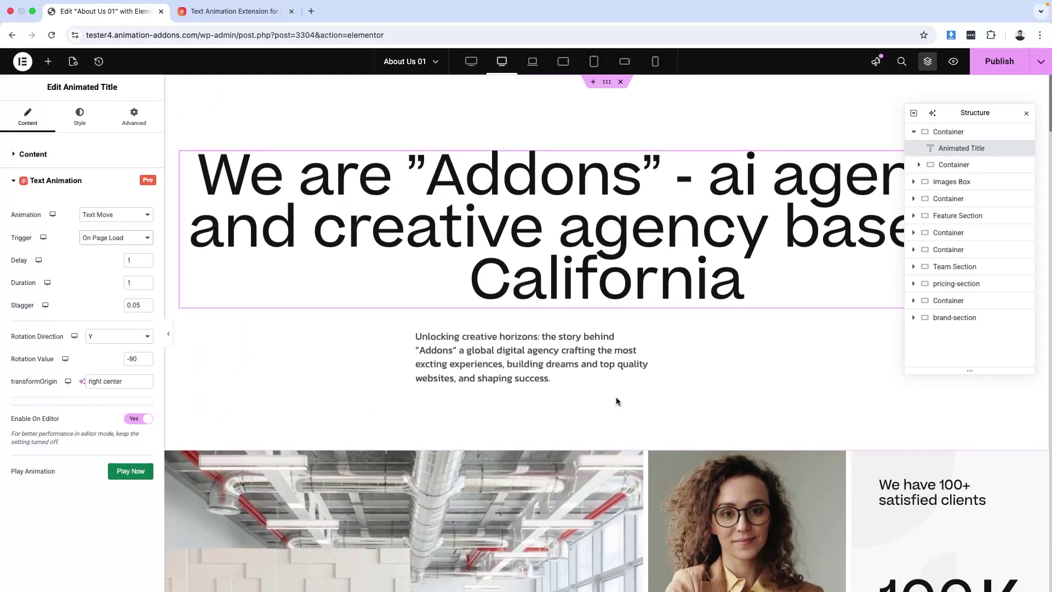
pyautogui.scroll(-3, 615, 401)
pyautogui.scroll(-5, 616, 401)
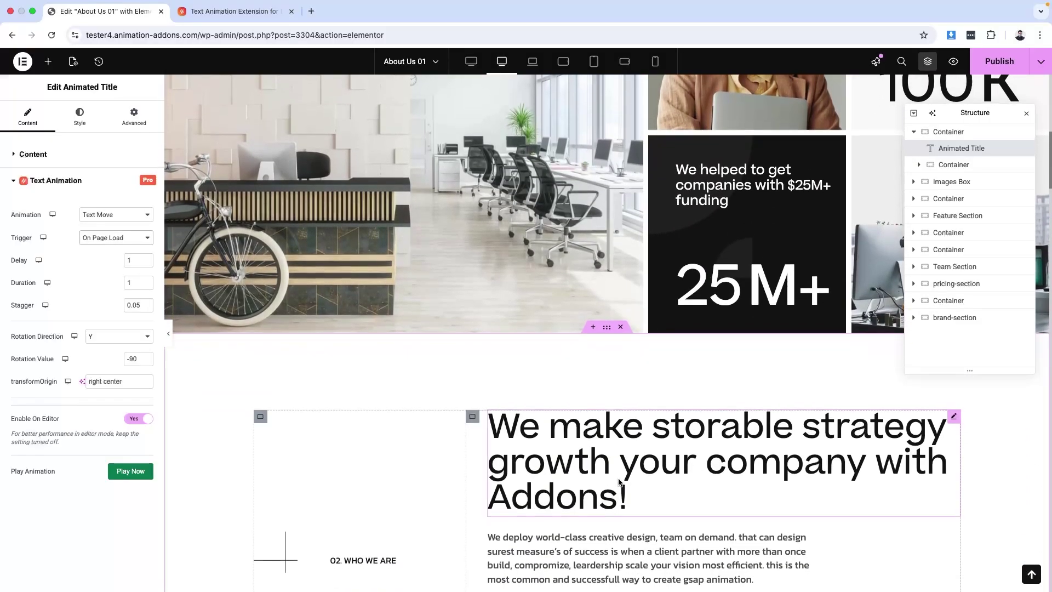
pyautogui.click(568, 452)
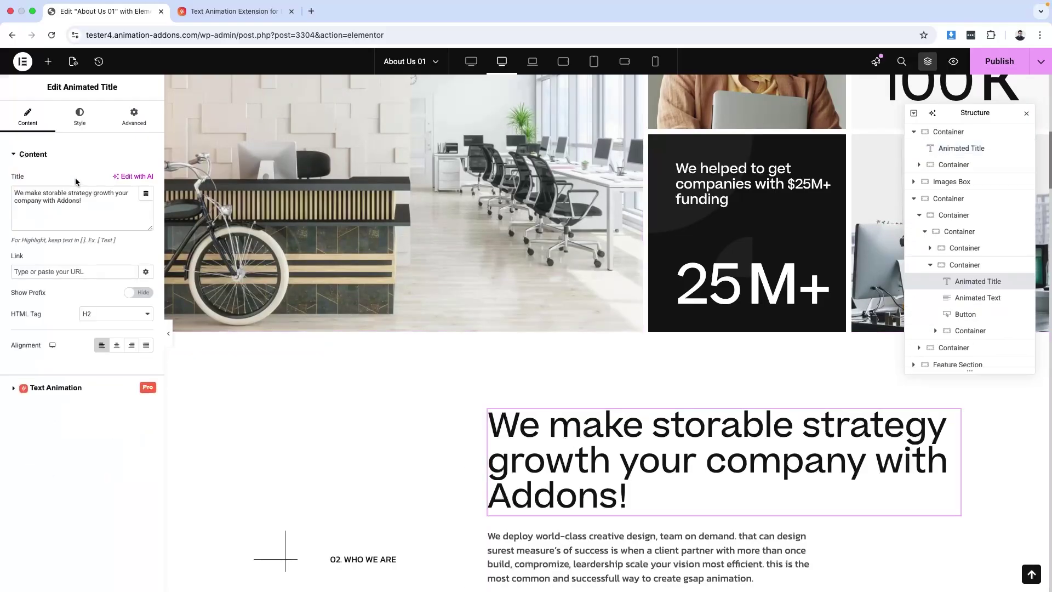
pyautogui.click(71, 388)
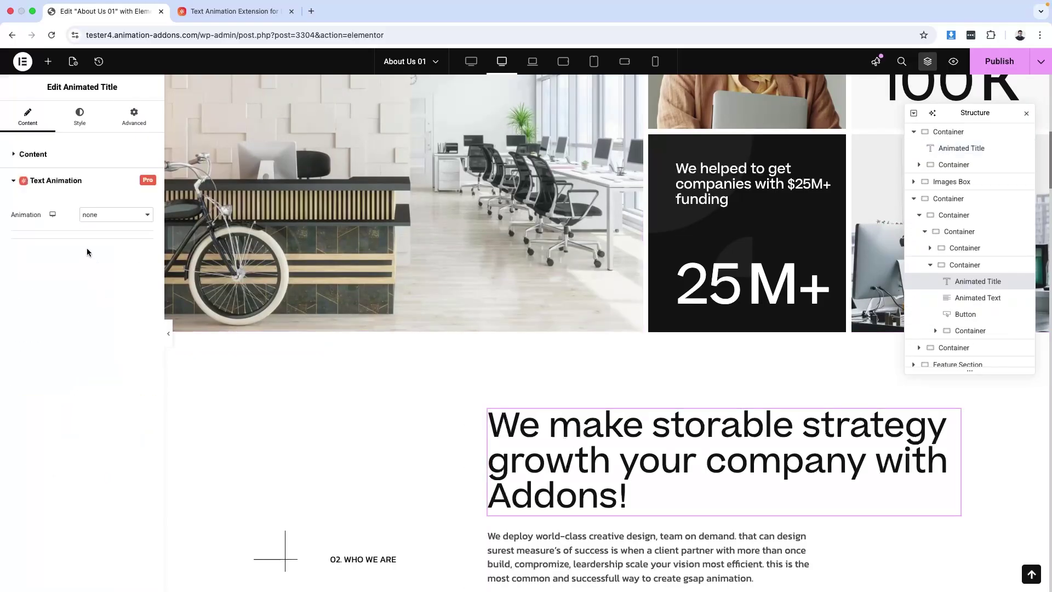
pyautogui.click(94, 216)
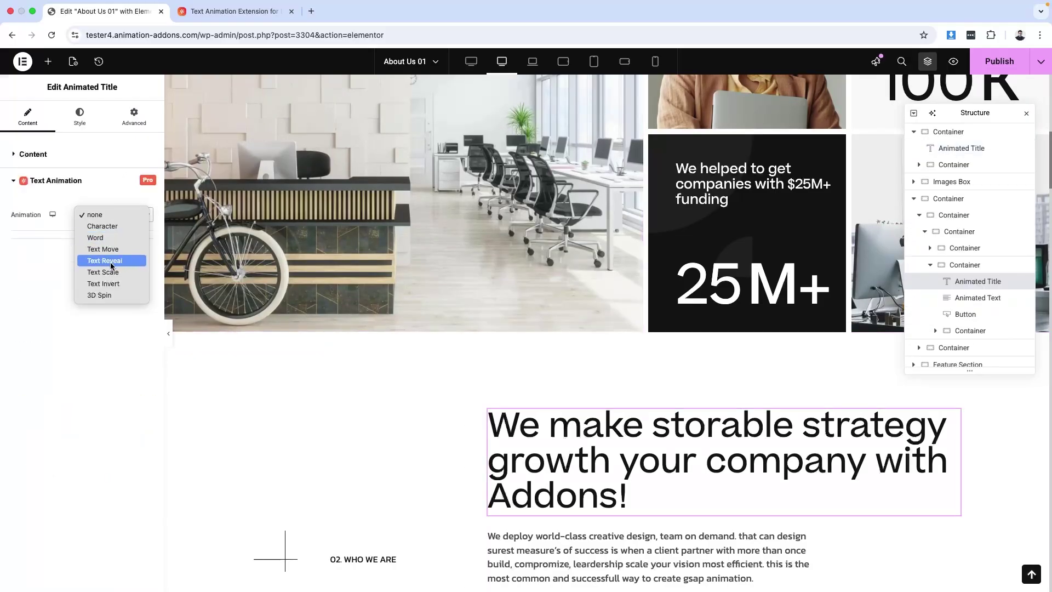
pyautogui.click(103, 249)
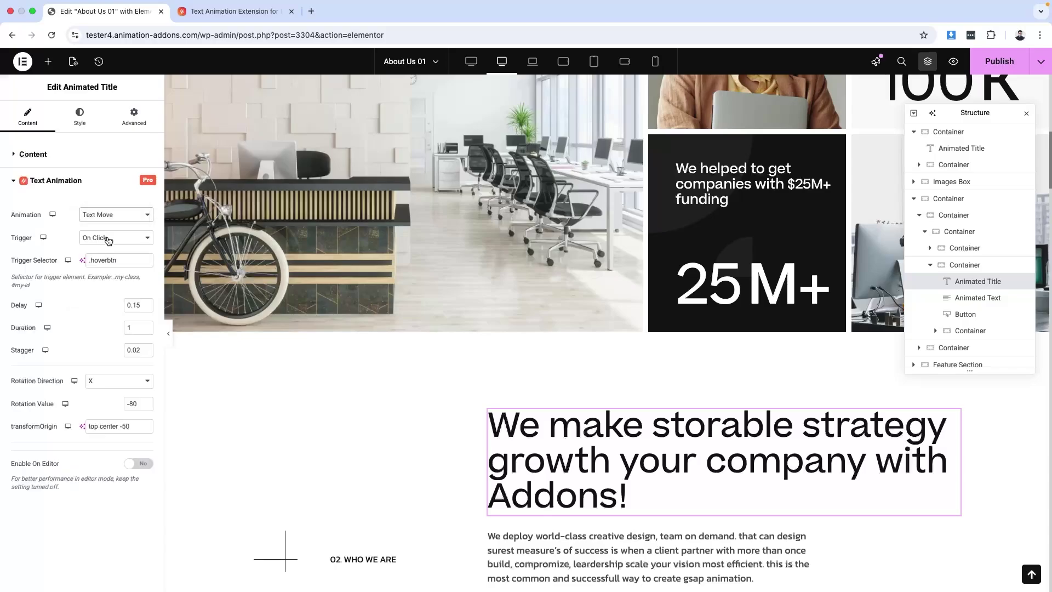
# Set the Who We Are heading's animation trigger to On Scroll and enable it on the editor to play a preview.
pyautogui.click(107, 239)
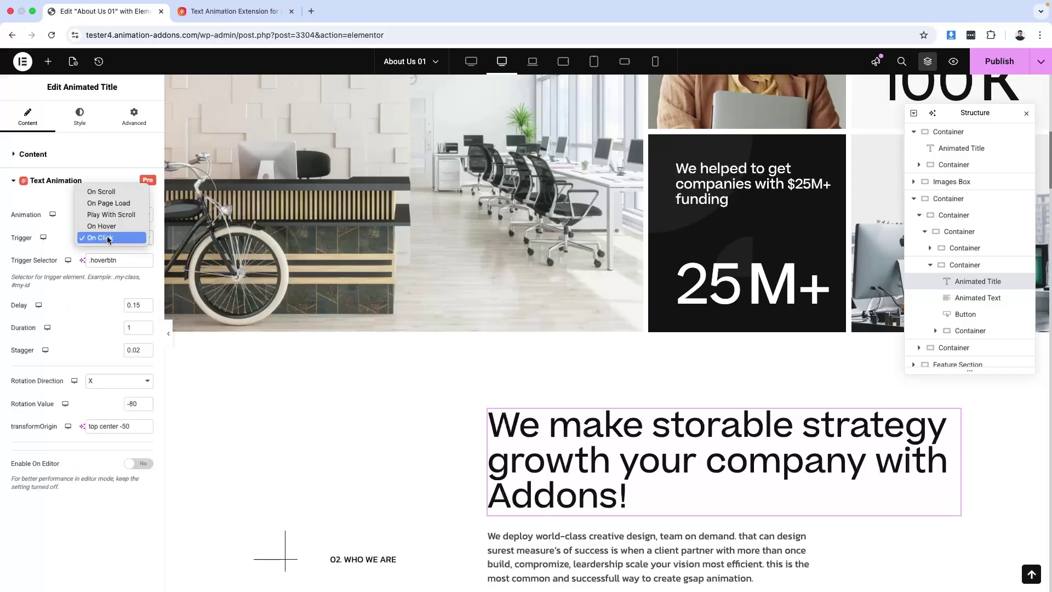
pyautogui.click(102, 192)
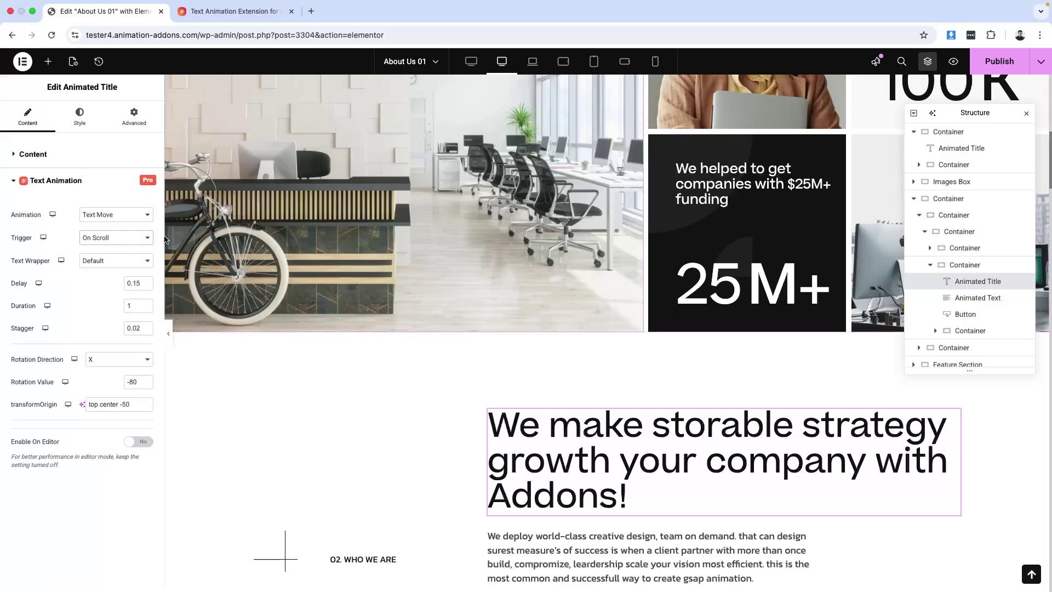
pyautogui.click(118, 214)
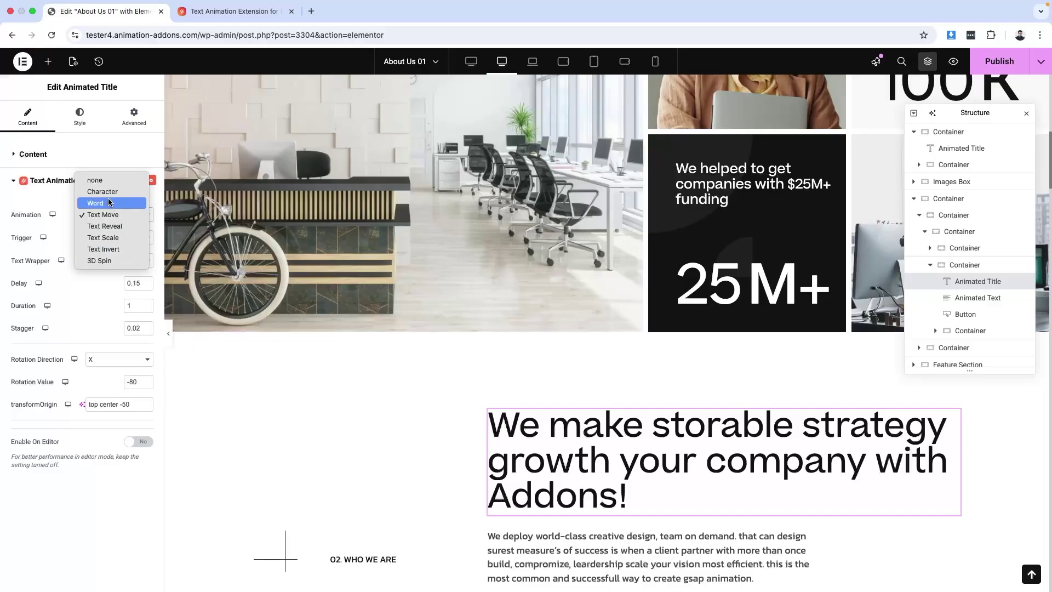
pyautogui.click(46, 230)
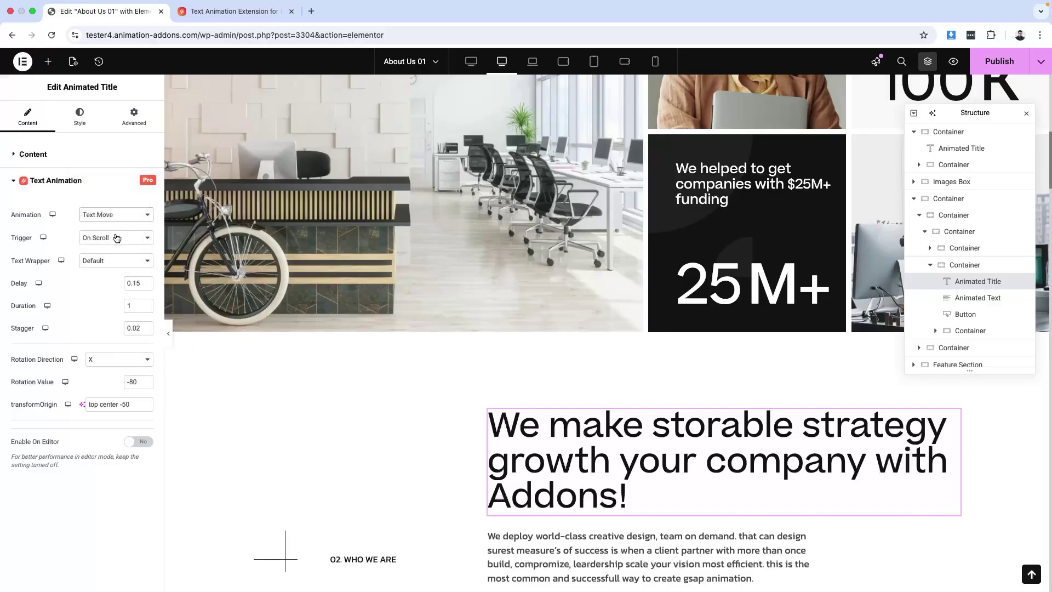
pyautogui.click(141, 441)
pyautogui.click(127, 495)
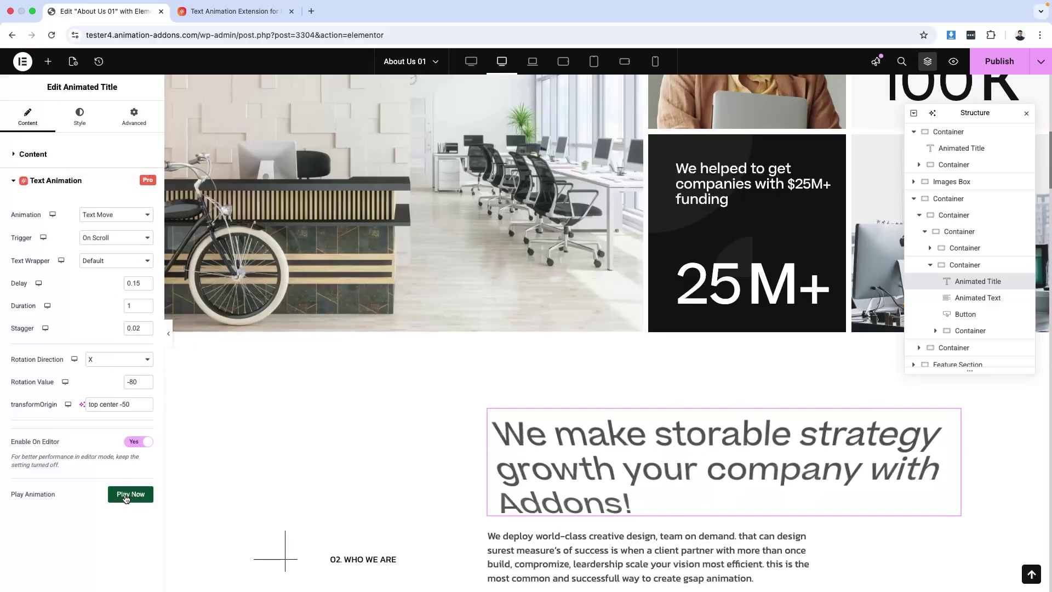
# Switch the Who We Are heading's animation trigger to On Page Load and publish the page.
pyautogui.click(127, 239)
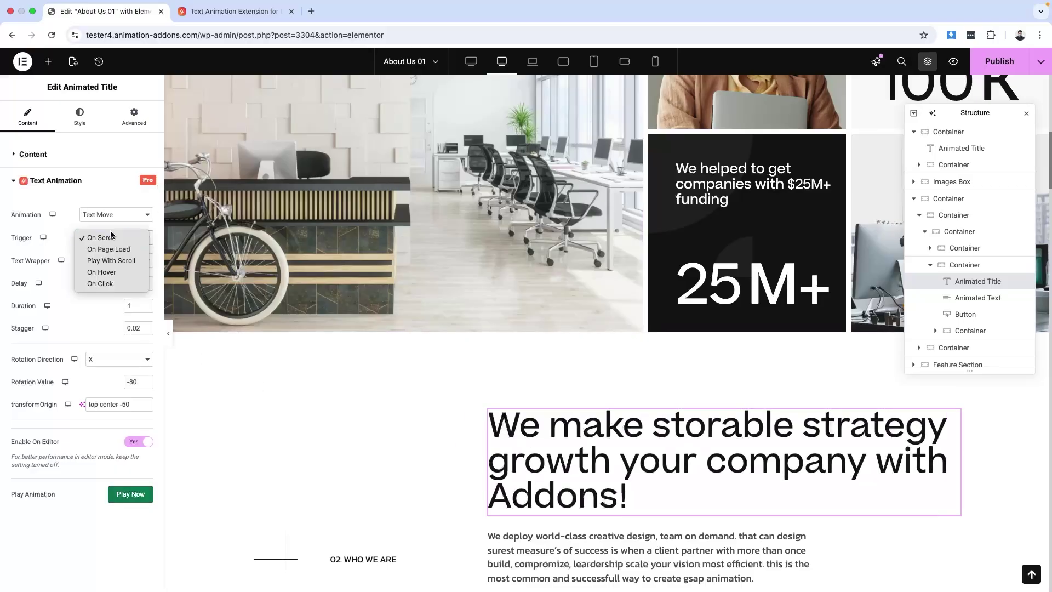
pyautogui.click(112, 250)
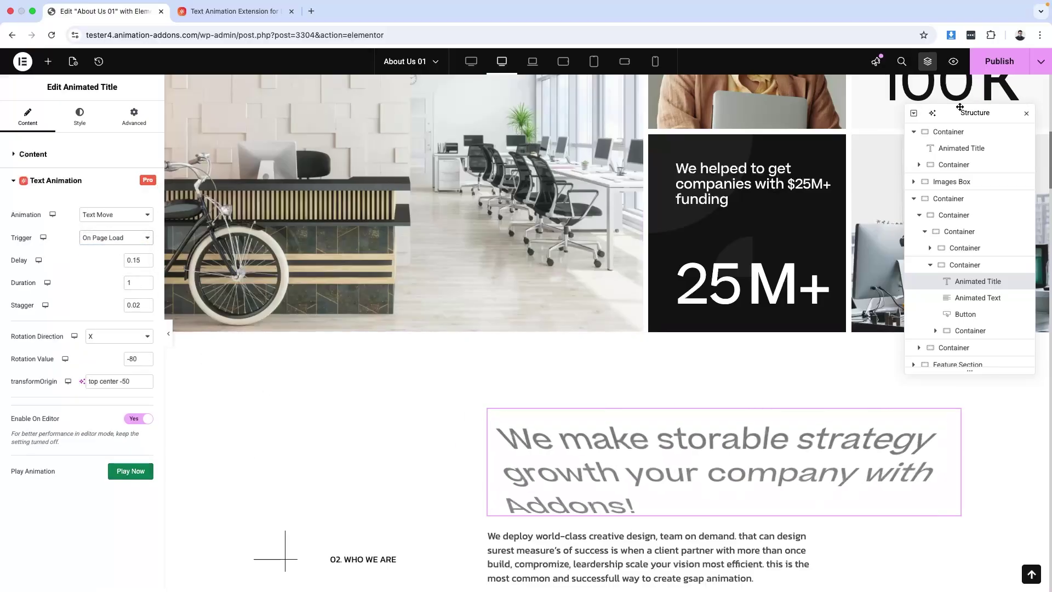
pyautogui.click(1003, 63)
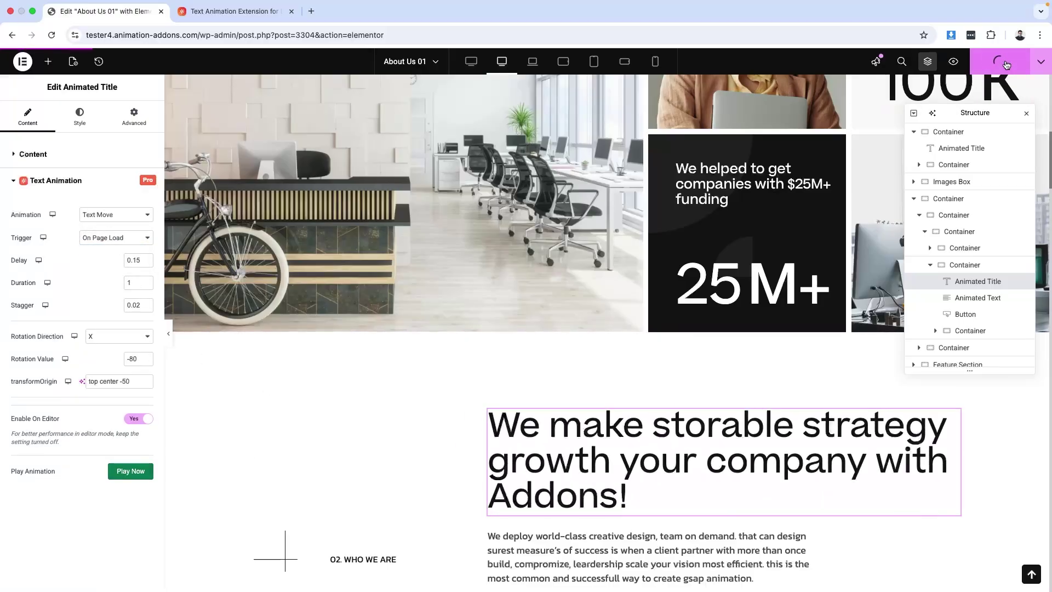
# View the published About Us 01 page and reload it to check how the Who We Are heading behaves with the page-load trigger.
pyautogui.click(1039, 63)
pyautogui.click(997, 144)
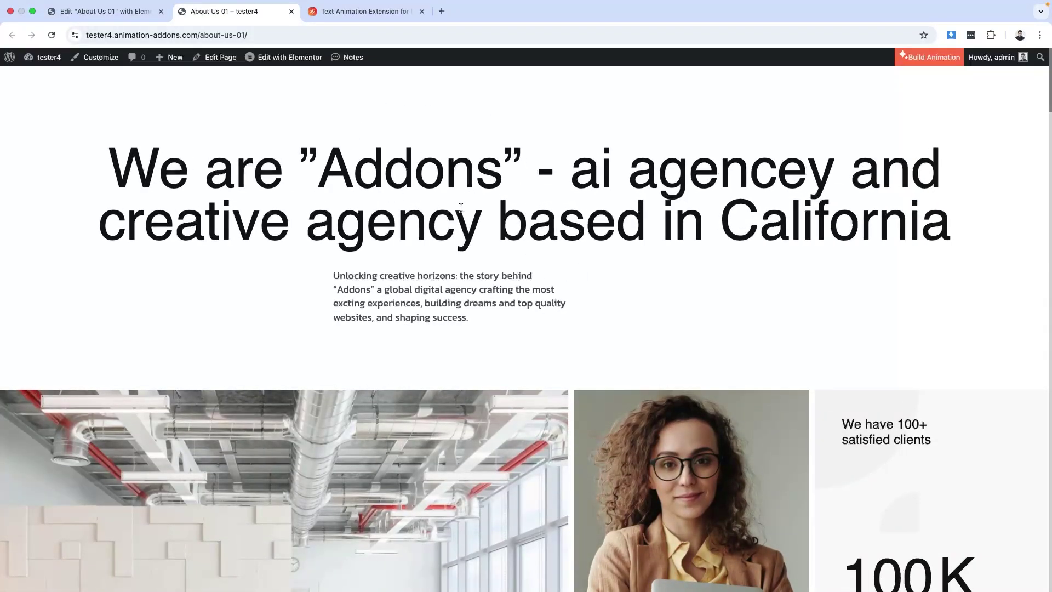
pyautogui.scroll(-10, 460, 227)
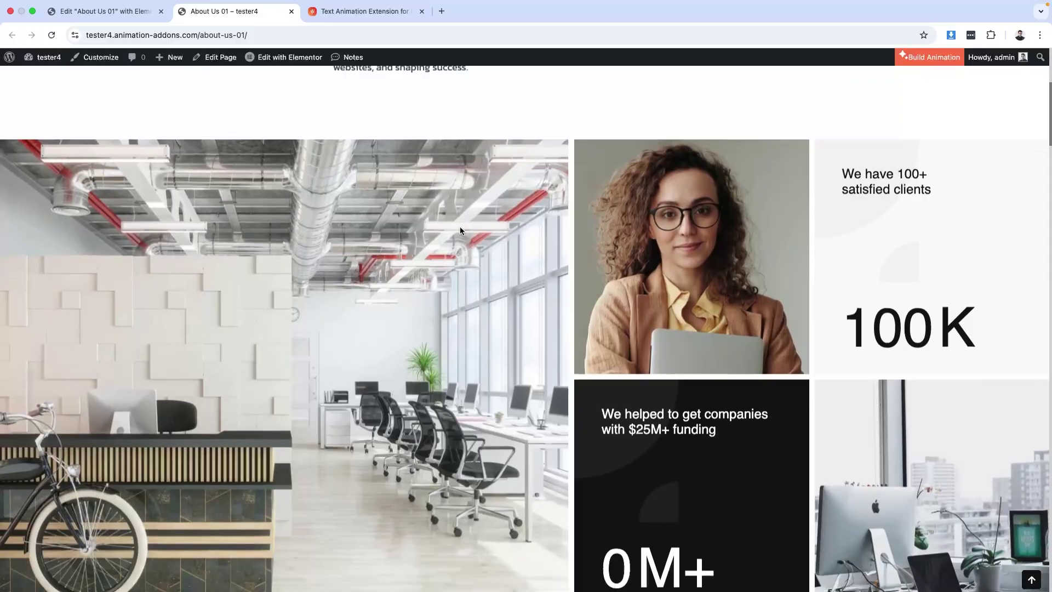
pyautogui.scroll(-3, 460, 230)
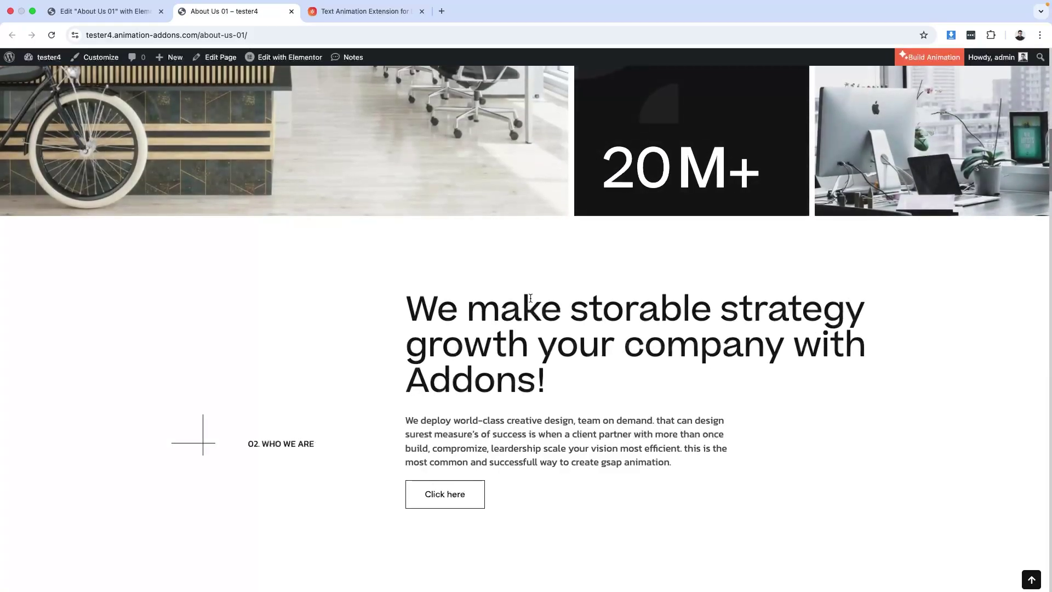
pyautogui.scroll(12, 529, 297)
pyautogui.press('super+r')
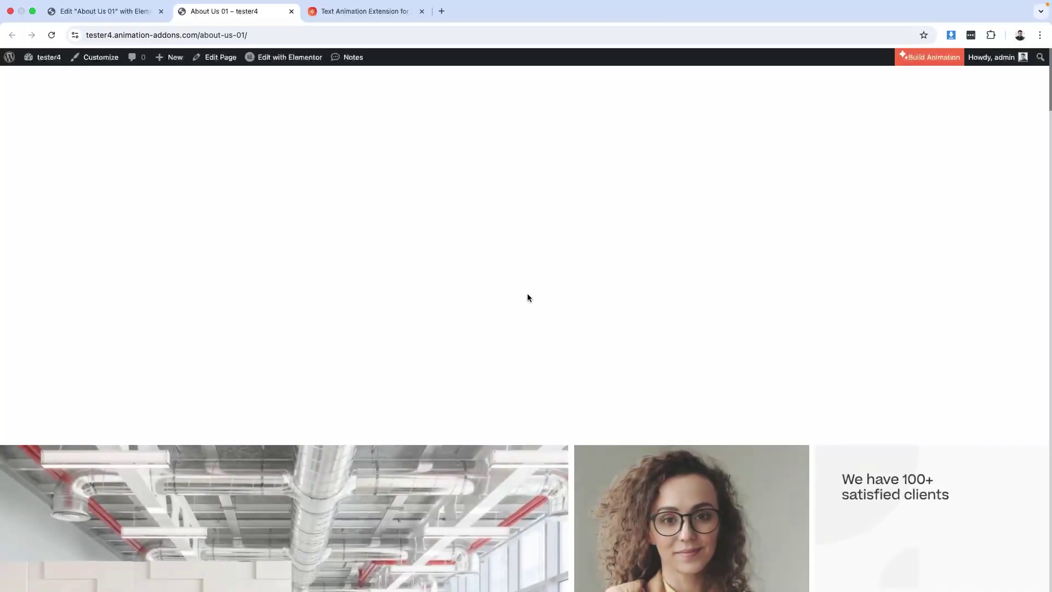
pyautogui.scroll(-6, 527, 294)
pyautogui.scroll(-6, 527, 298)
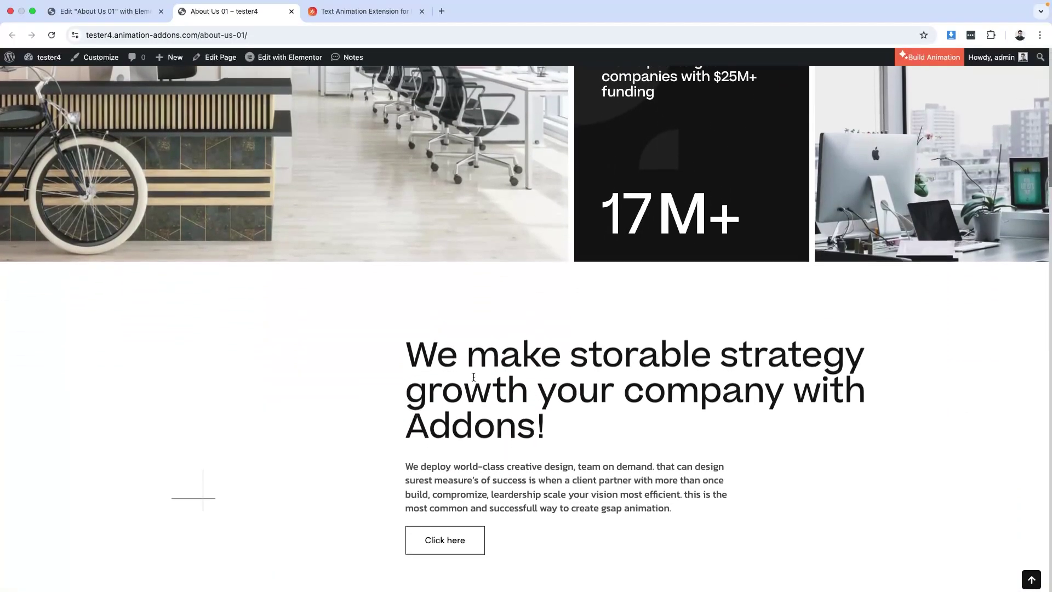
# Return to the Elementor editor, set the Who We Are heading's trigger back to On Scroll and publish the page.
pyautogui.moveTo(2, 3)
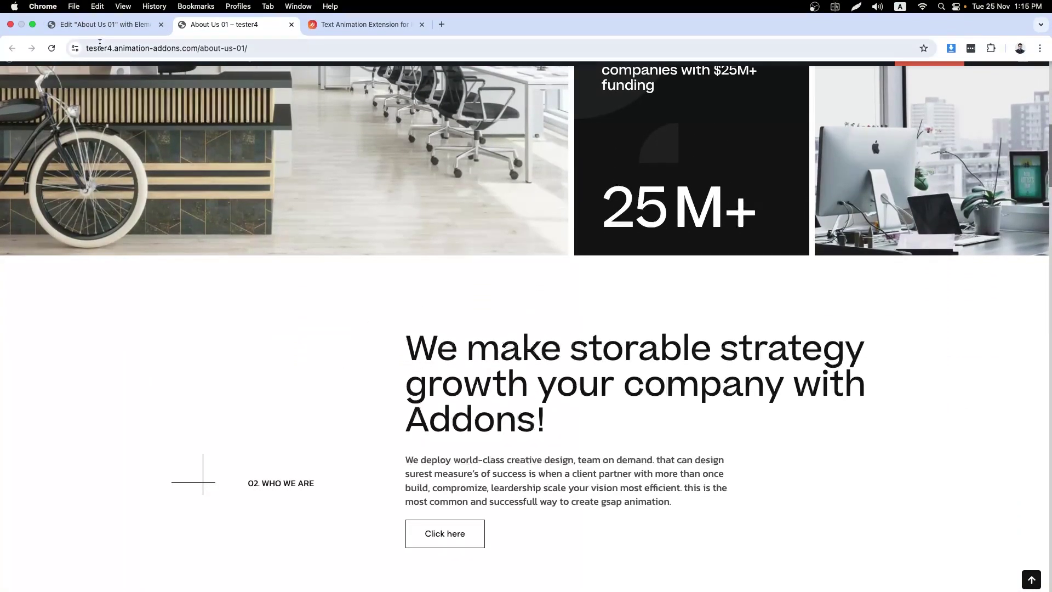
pyautogui.click(100, 25)
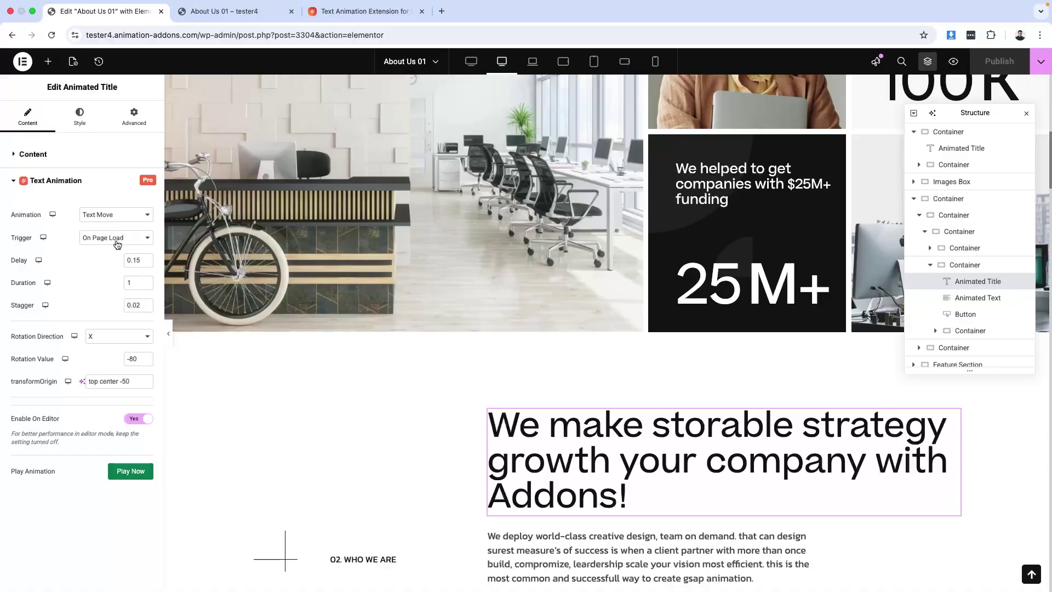
pyautogui.click(116, 244)
pyautogui.click(107, 227)
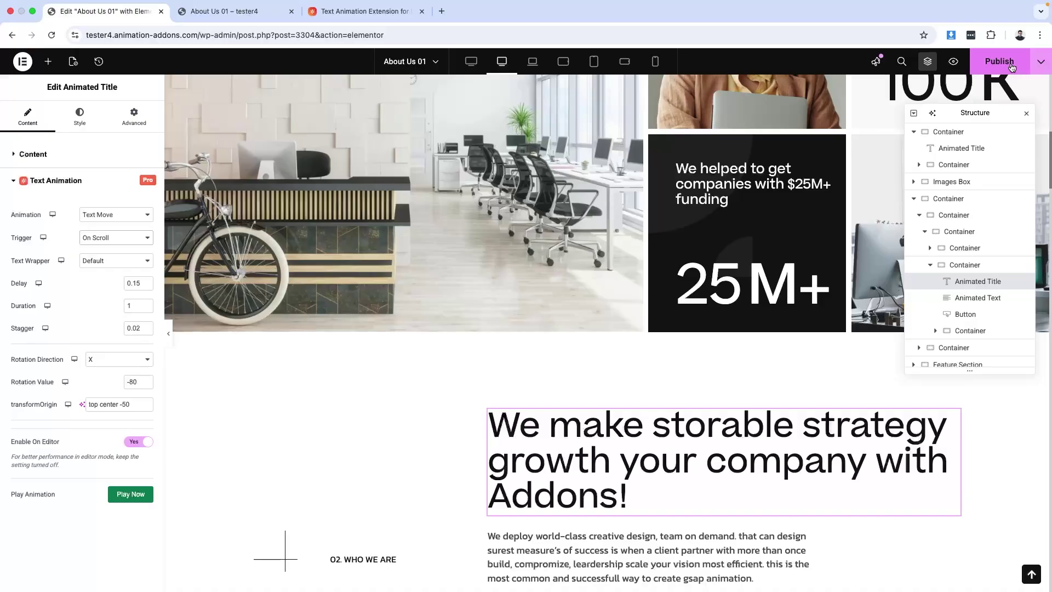
pyautogui.click(1011, 67)
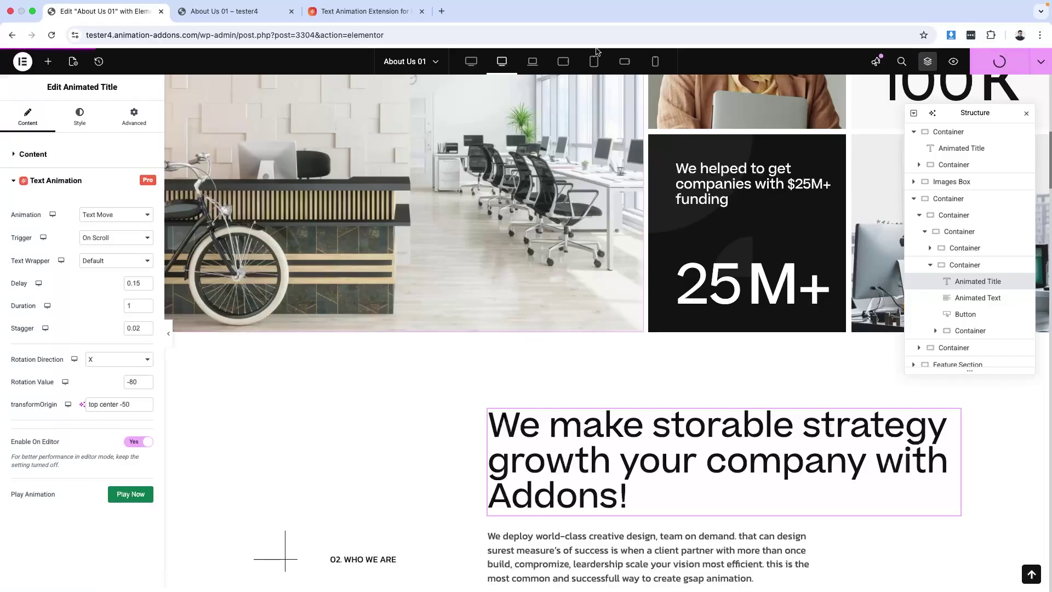
# Check the Who We Are heading's On Scroll animation on the live About Us 01 page.
pyautogui.click(218, 12)
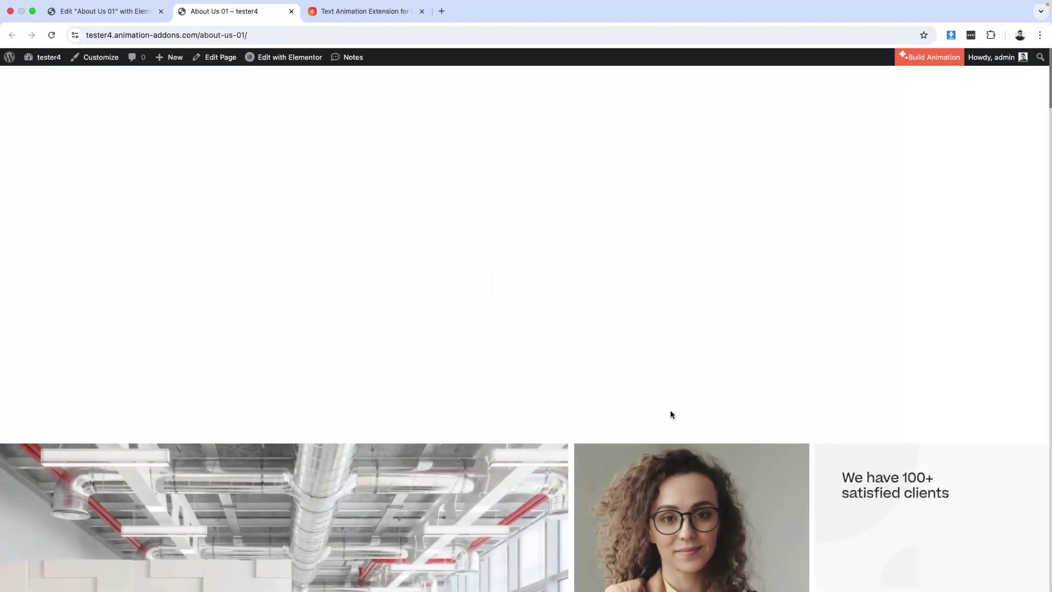
pyautogui.scroll(-7, 671, 414)
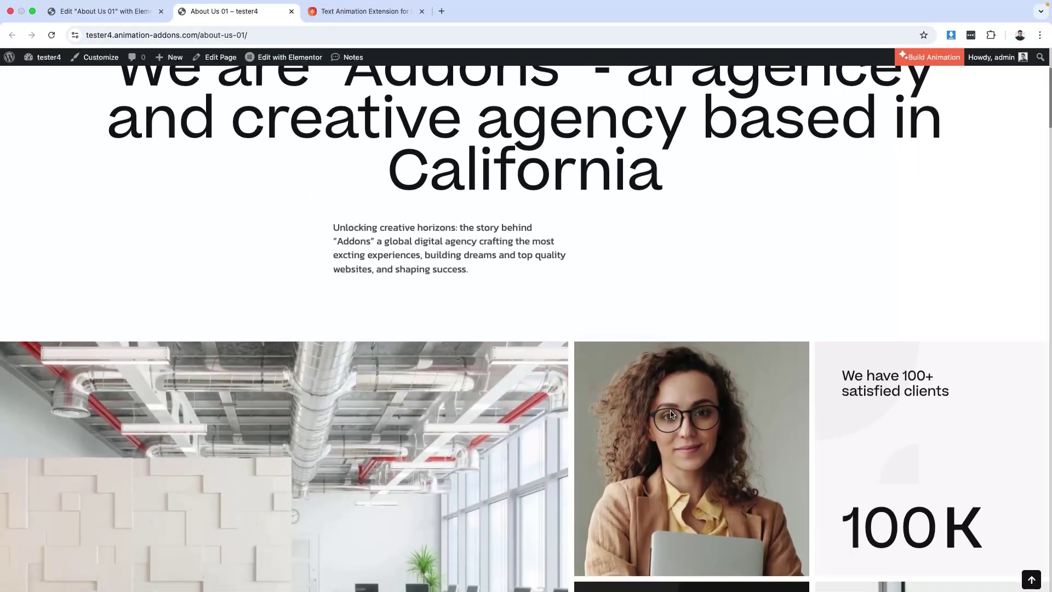
pyautogui.scroll(-6, 671, 413)
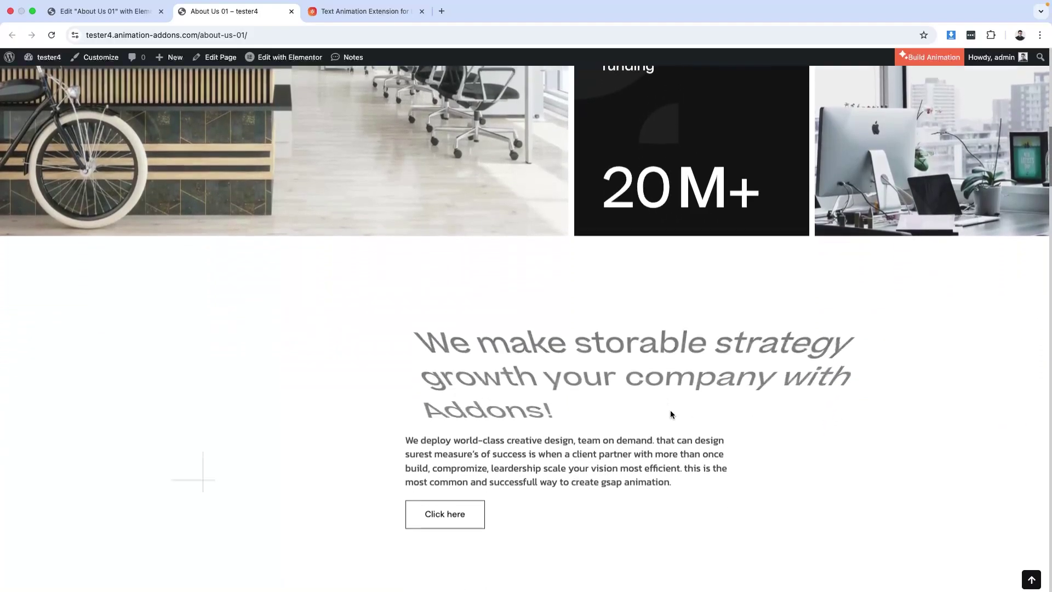
# Back in the Elementor editor, set the heading's trigger to Play With Scroll and preview the motion in both scroll directions.
pyautogui.click(118, 11)
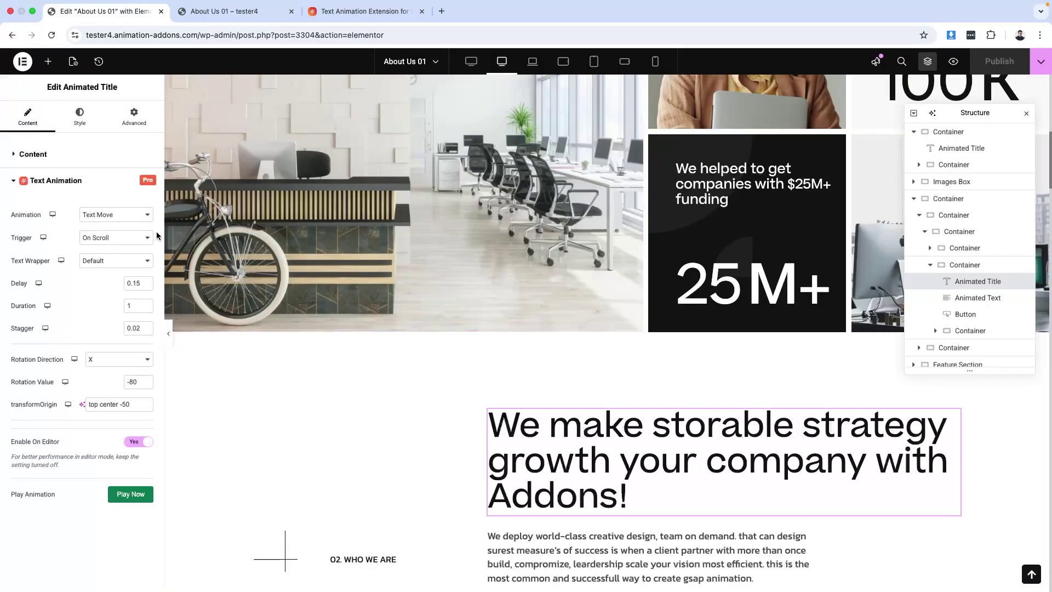
pyautogui.click(118, 244)
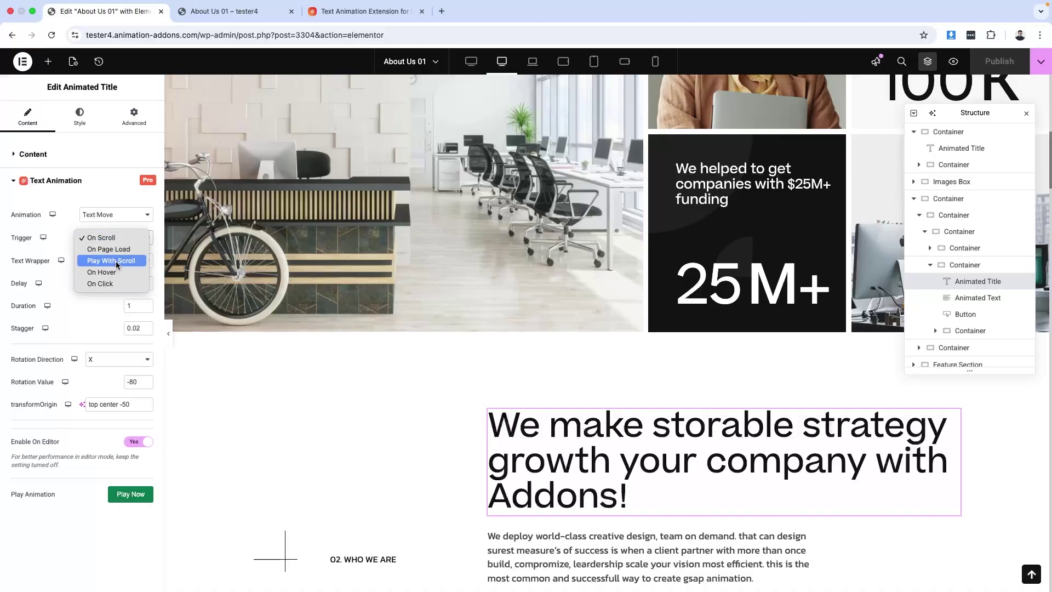
pyautogui.click(116, 260)
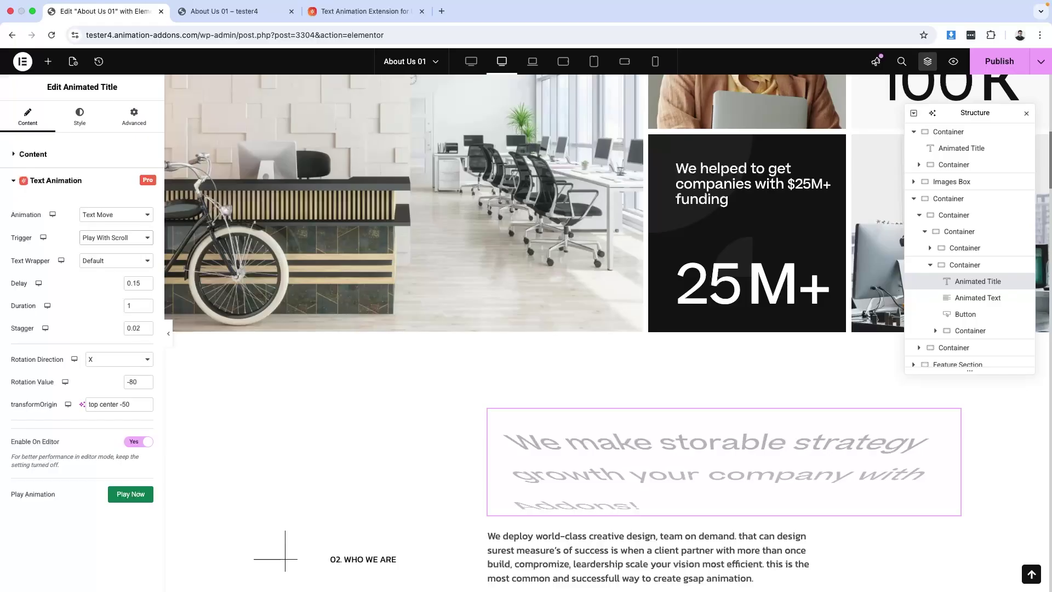
pyautogui.scroll(-2, 558, 473)
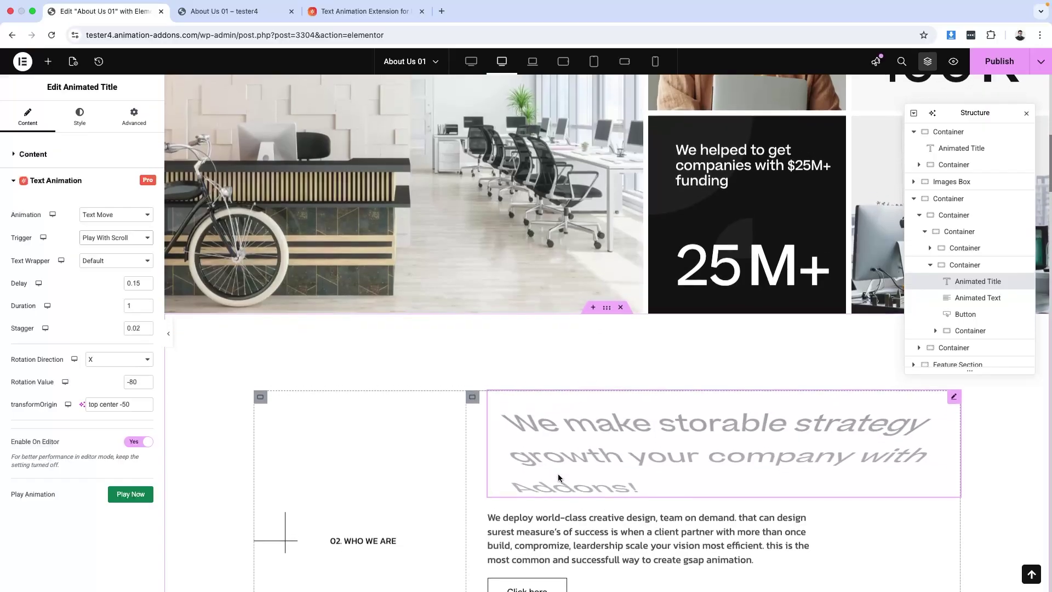
pyautogui.scroll(-5, 558, 477)
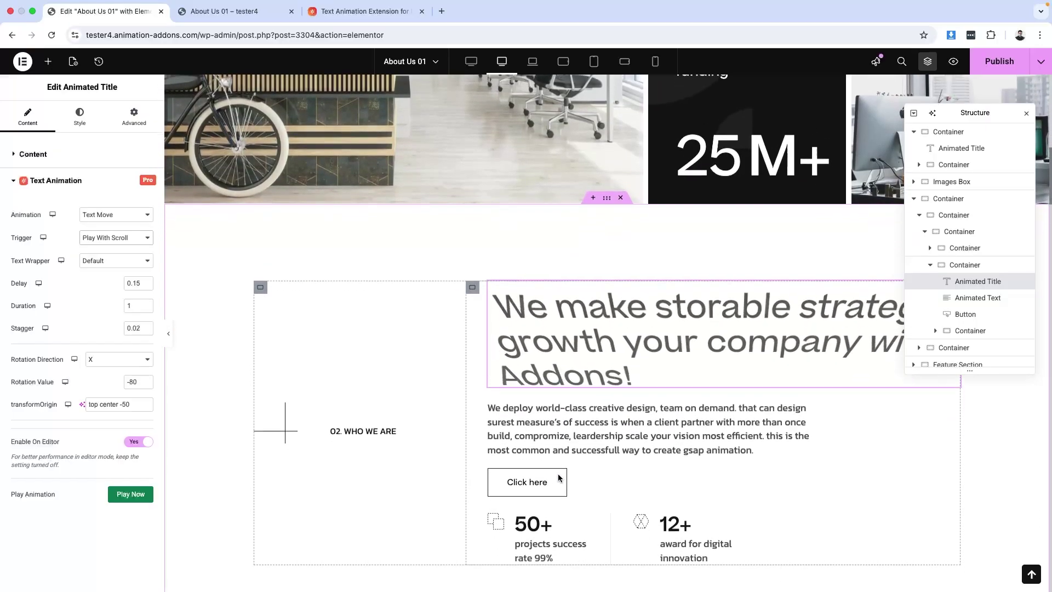
pyautogui.scroll(5, 557, 473)
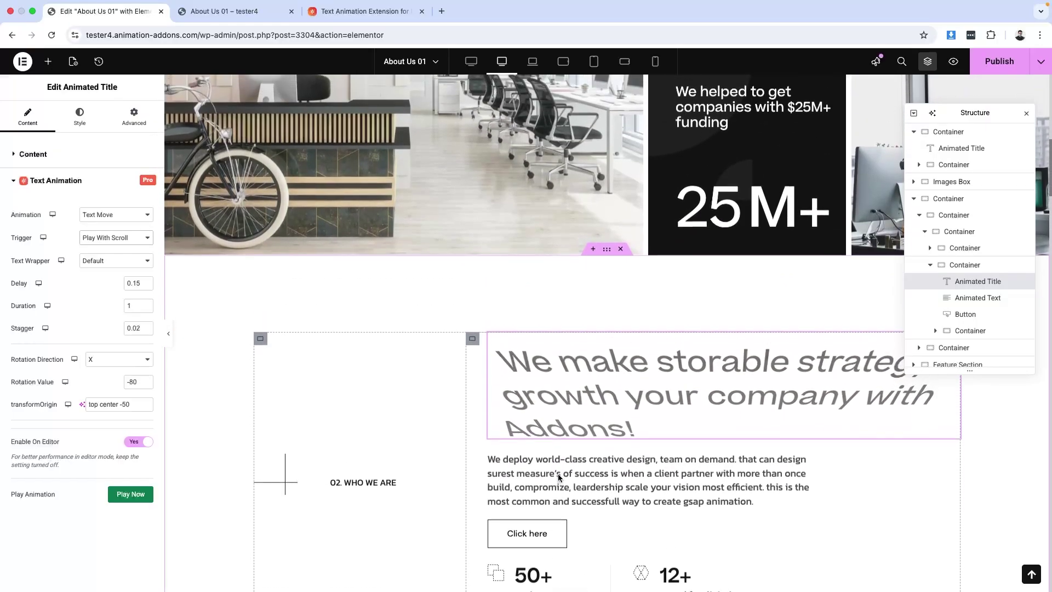
pyautogui.scroll(3, 558, 477)
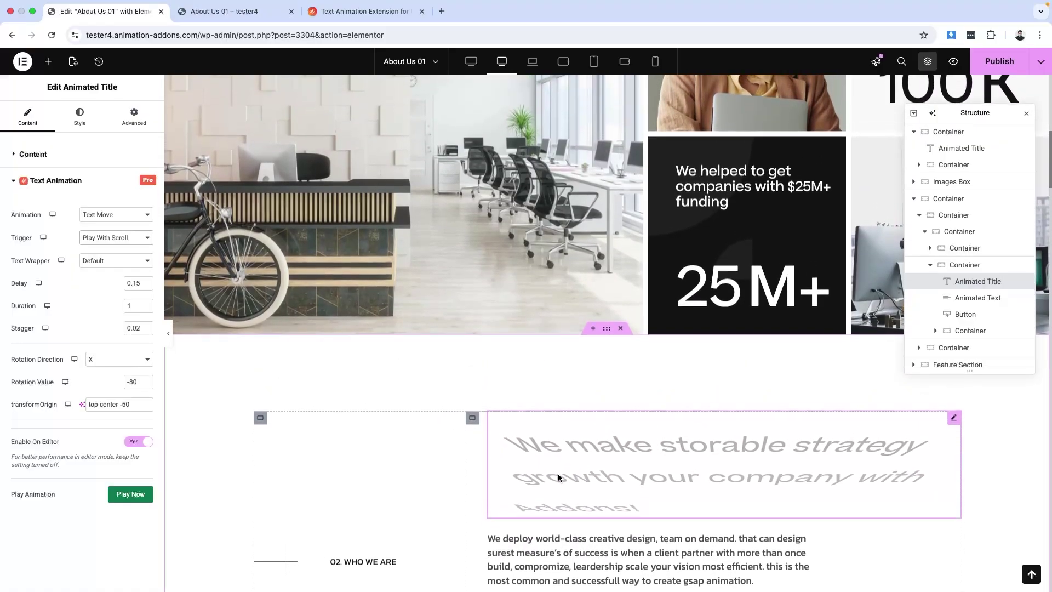
# Preview the Who We Are heading's scroll-linked motion in both directions on the canvas, and publish the page.
pyautogui.scroll(-3, 557, 477)
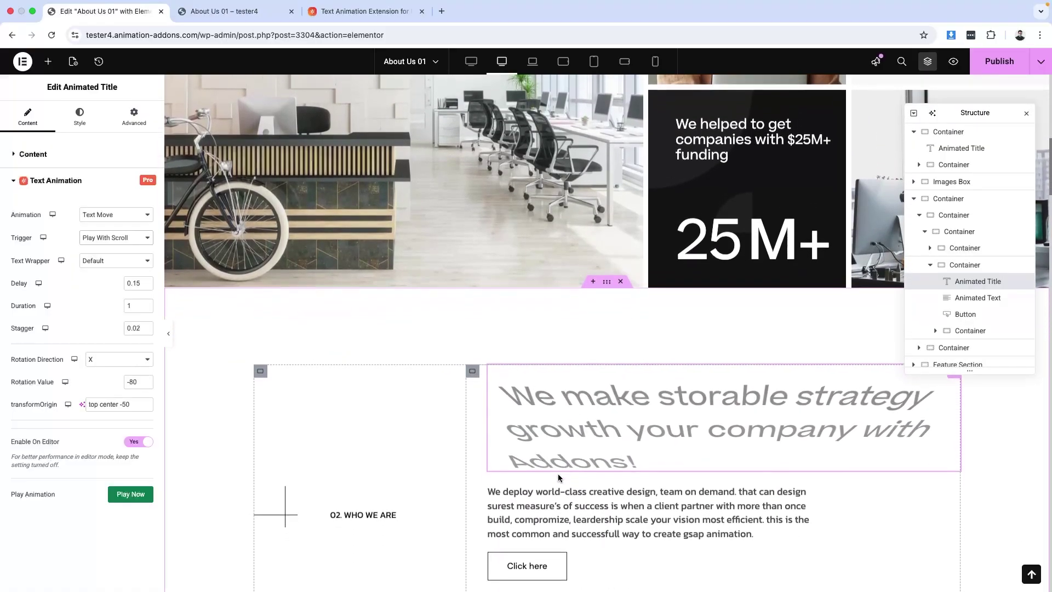
pyautogui.scroll(-3, 558, 477)
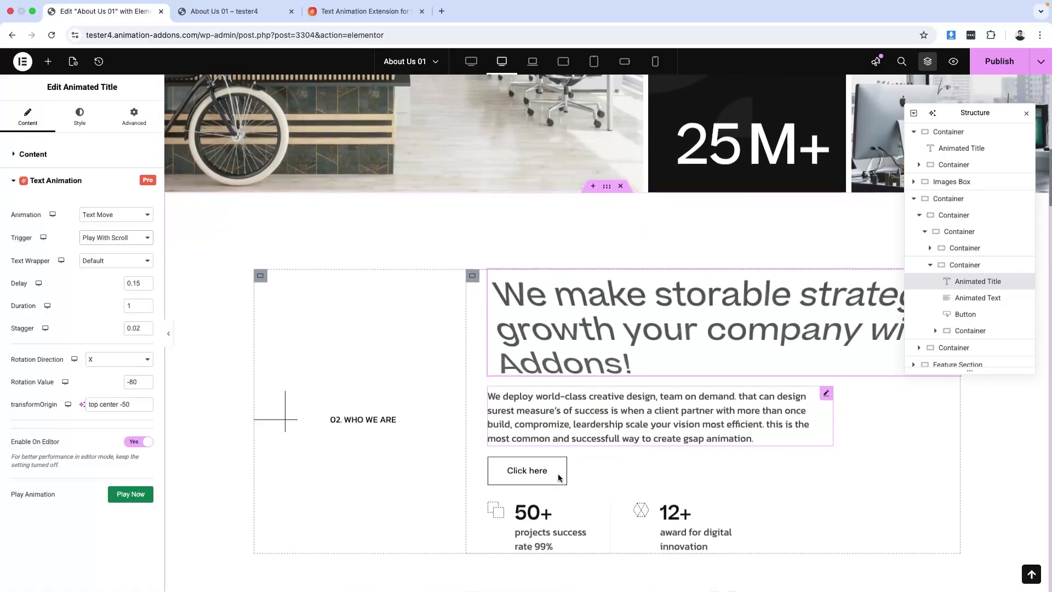
pyautogui.scroll(4, 557, 476)
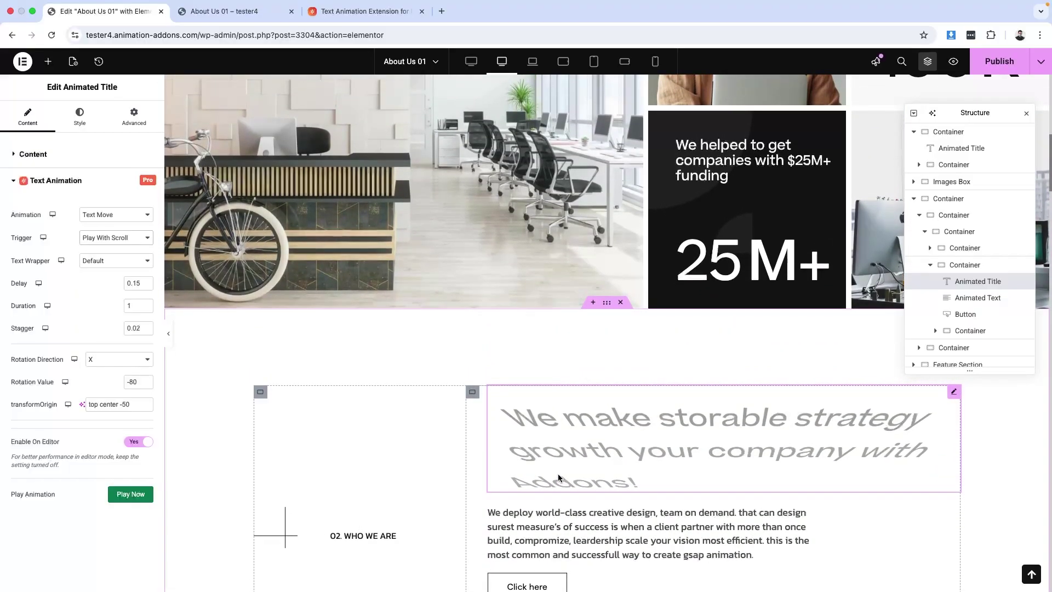
pyautogui.scroll(-3, 558, 477)
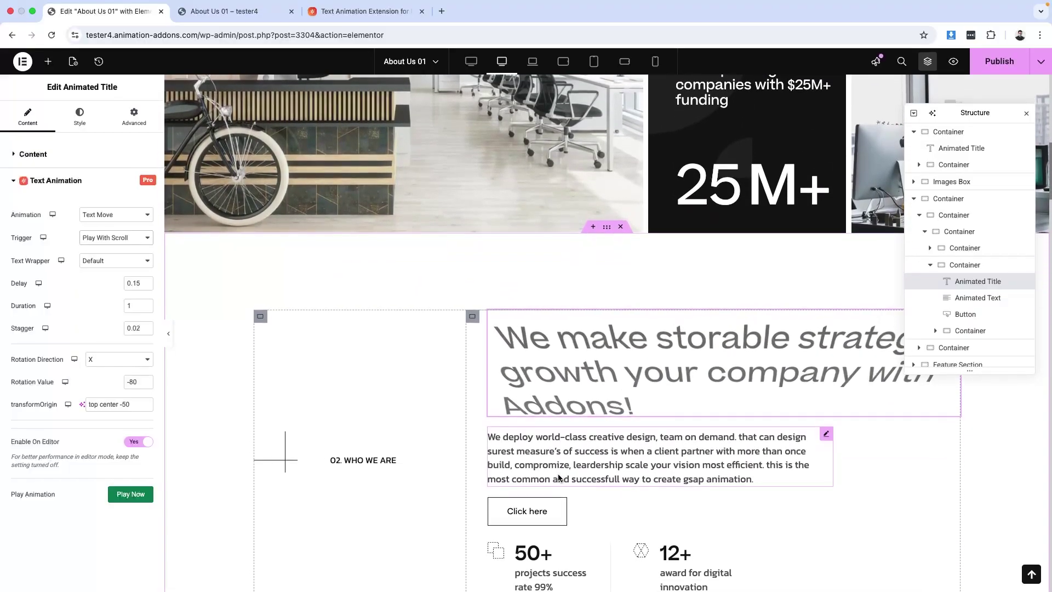
pyautogui.scroll(-4, 558, 477)
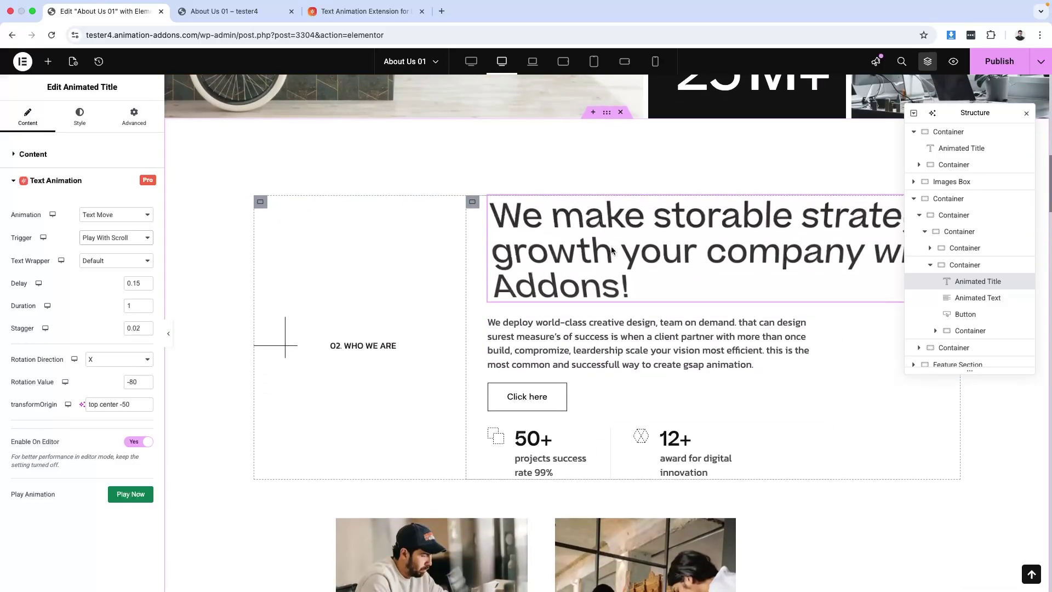
pyautogui.scroll(5, 612, 250)
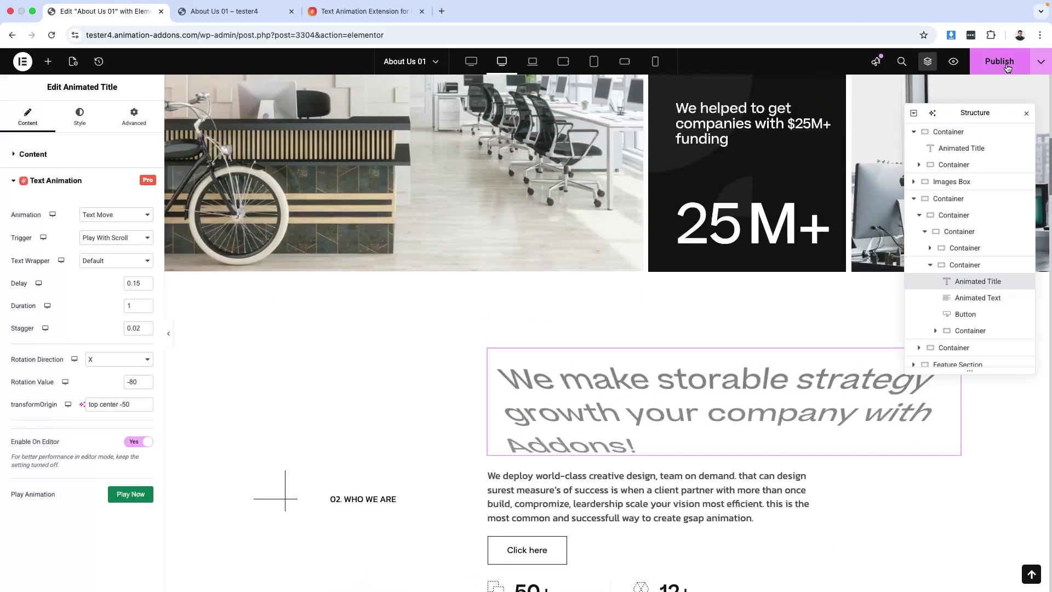
pyautogui.click(1006, 67)
# Reload the live About Us 01 page and check the Who We Are heading's Play With Scroll animation in both scroll directions.
pyautogui.click(236, 11)
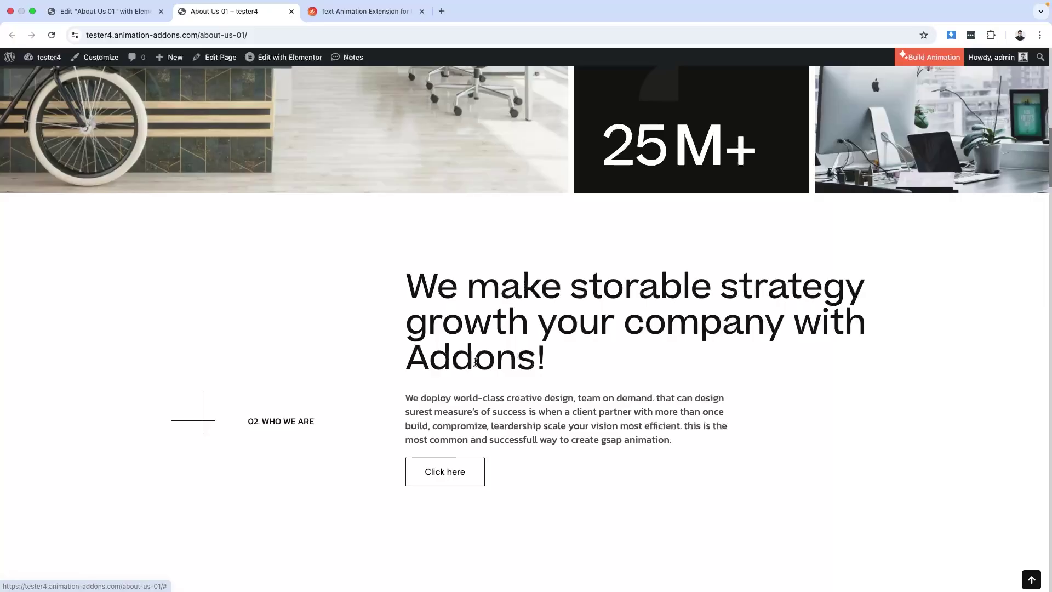
pyautogui.scroll(8, 453, 391)
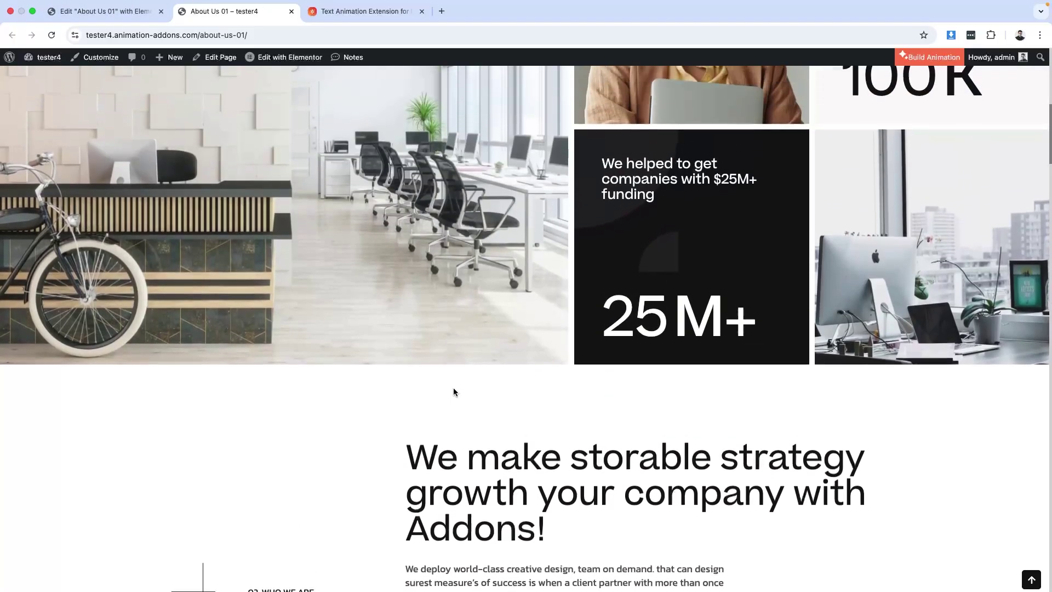
pyautogui.scroll(8, 453, 391)
pyautogui.press('super+r')
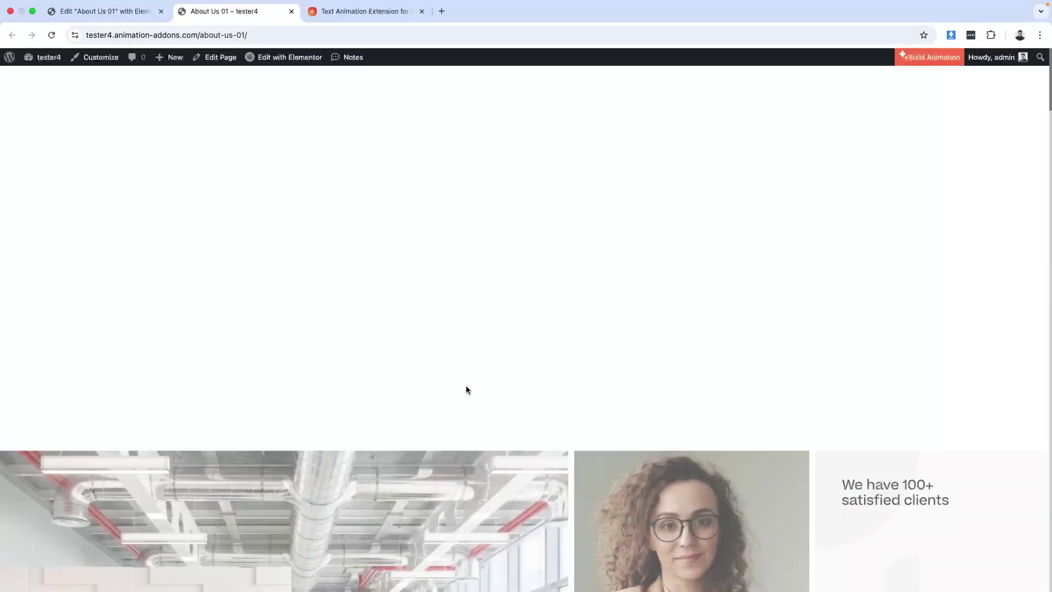
pyautogui.scroll(-9, 465, 389)
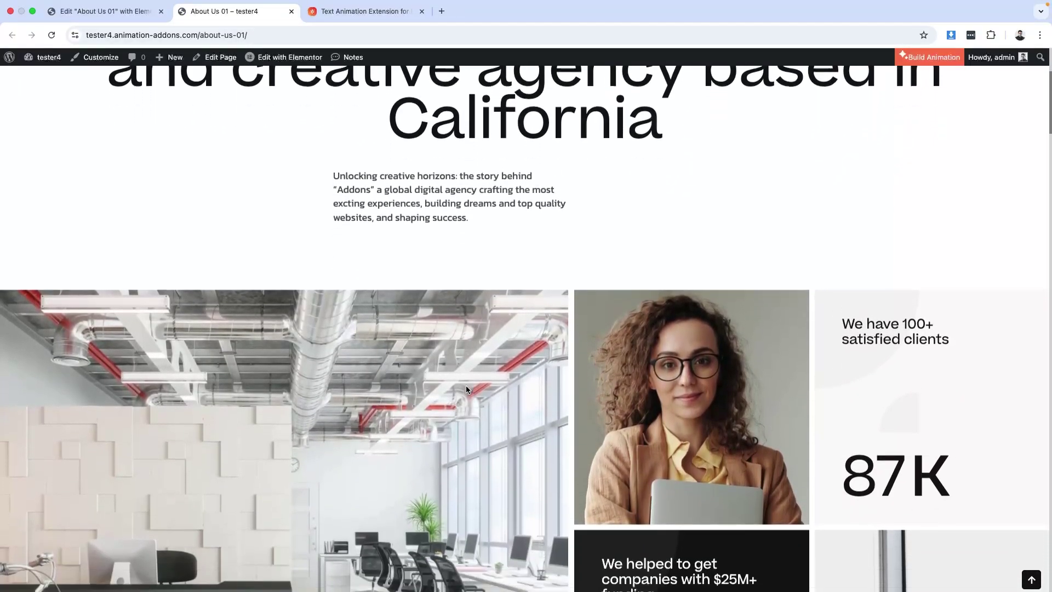
pyautogui.scroll(-5, 466, 389)
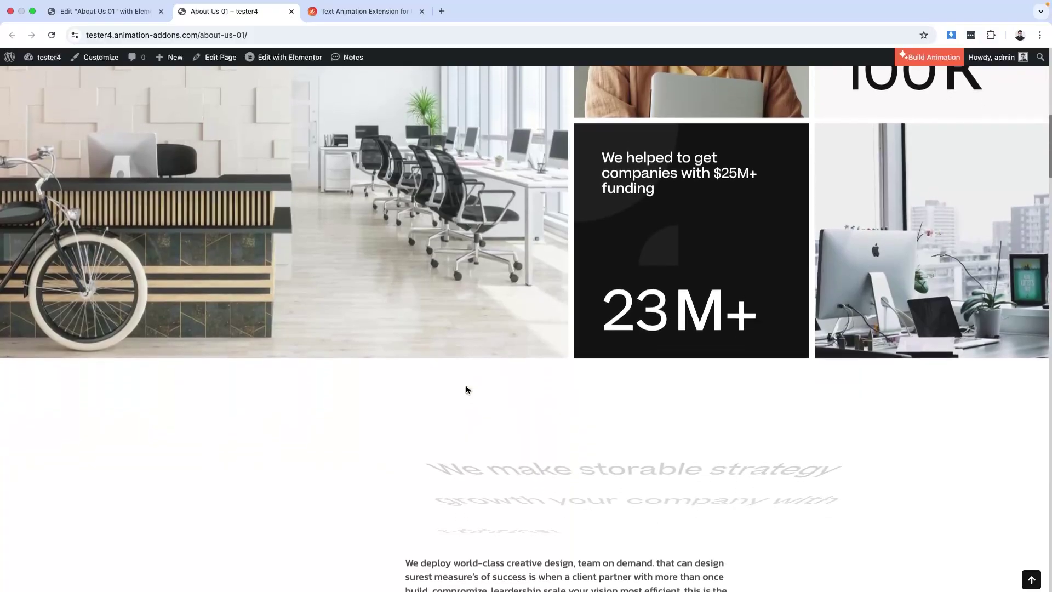
pyautogui.scroll(2, 465, 389)
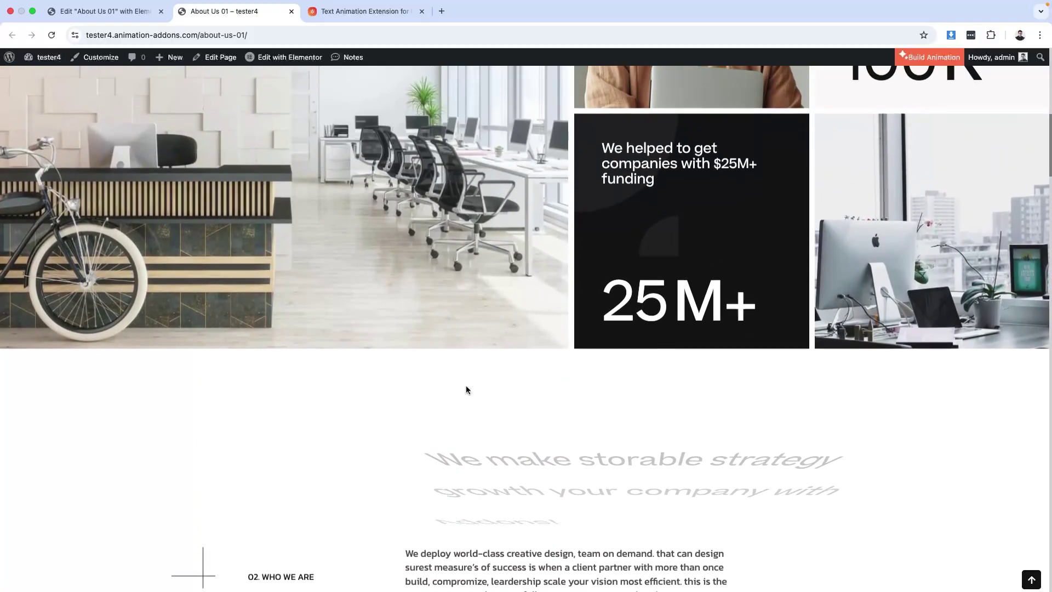
pyautogui.scroll(-4, 465, 389)
pyautogui.scroll(-4, 466, 385)
pyautogui.scroll(7, 467, 386)
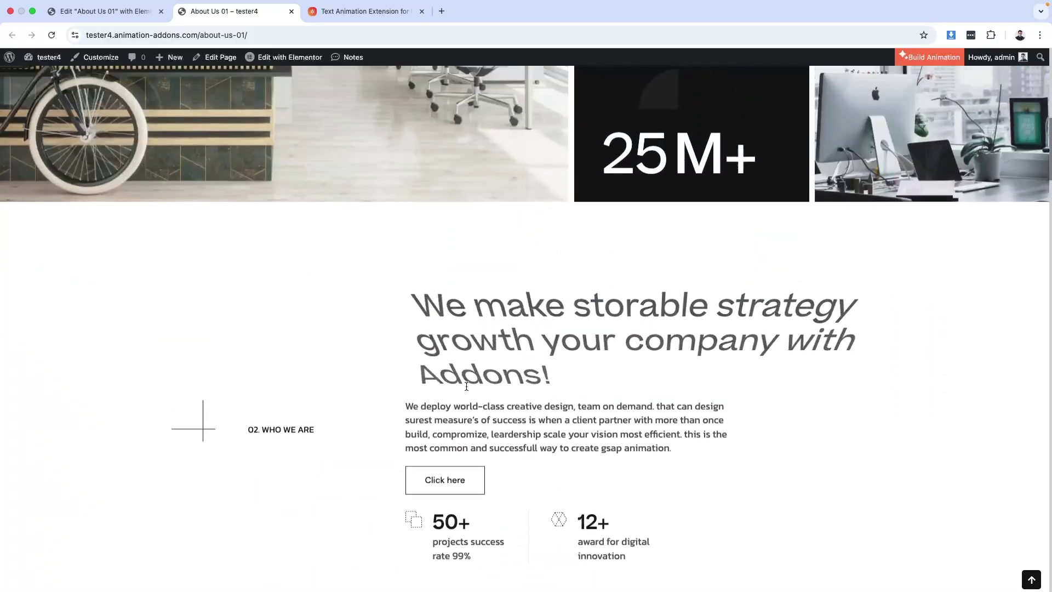
pyautogui.scroll(-2, 466, 386)
pyautogui.scroll(2, 466, 386)
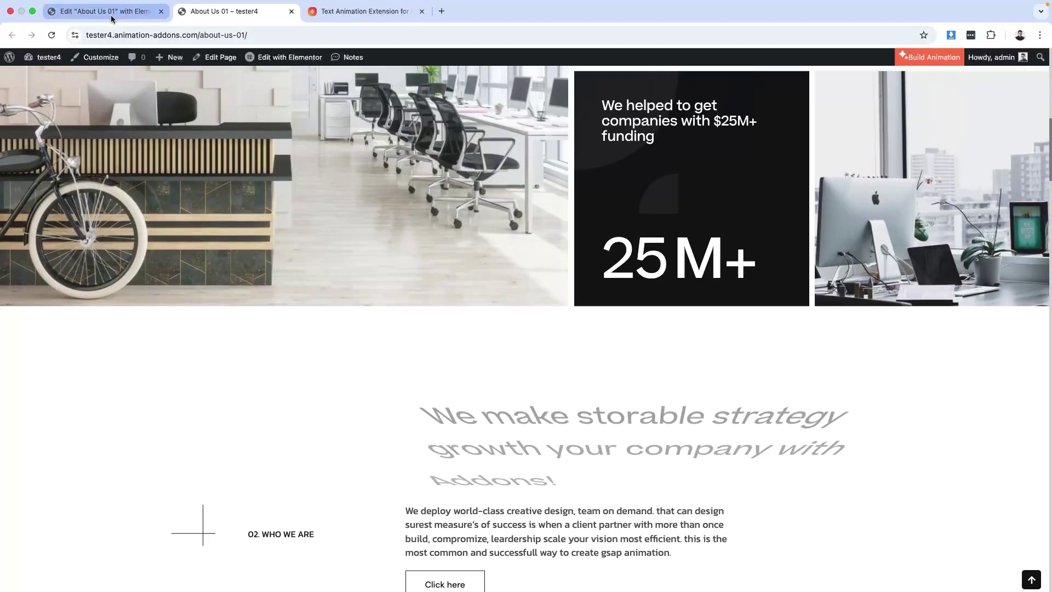
# Return to the Elementor editor and set the Who We Are heading's animation trigger to On Hover.
pyautogui.click(101, 11)
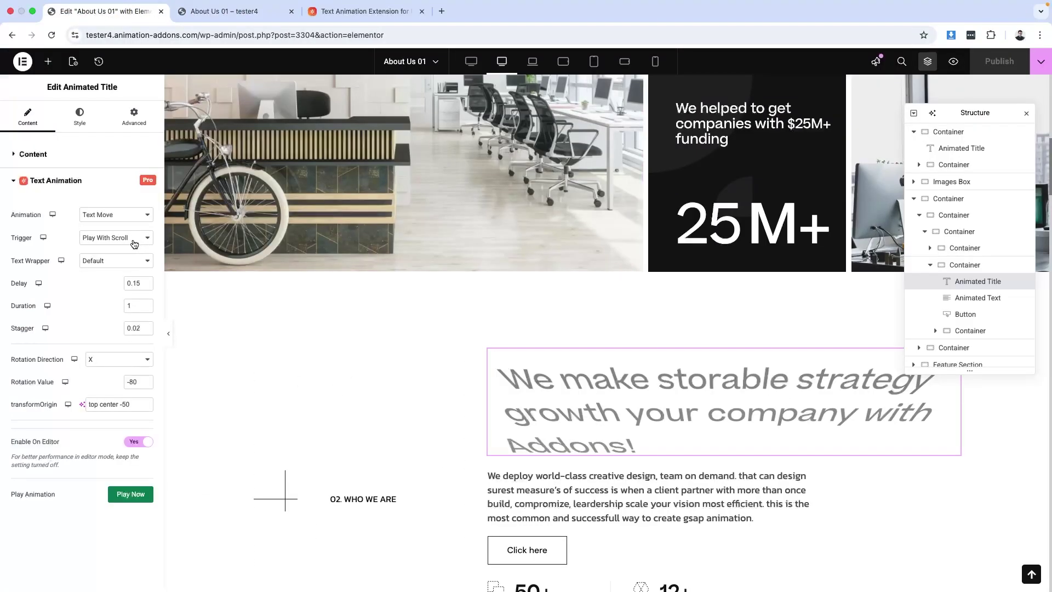
pyautogui.click(134, 241)
pyautogui.click(110, 252)
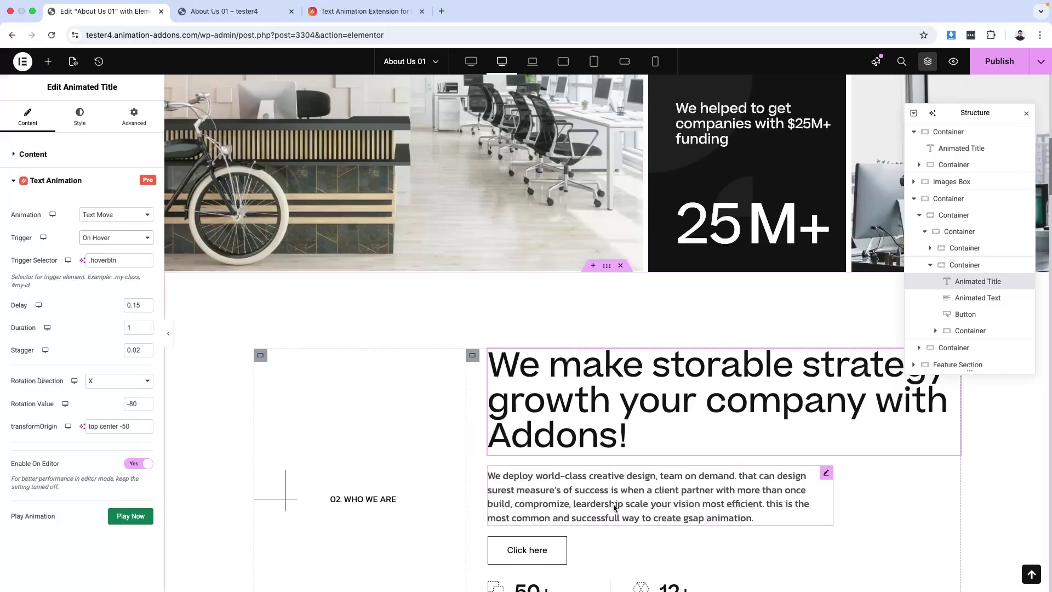
pyautogui.scroll(-2, 575, 452)
pyautogui.scroll(-1, 575, 452)
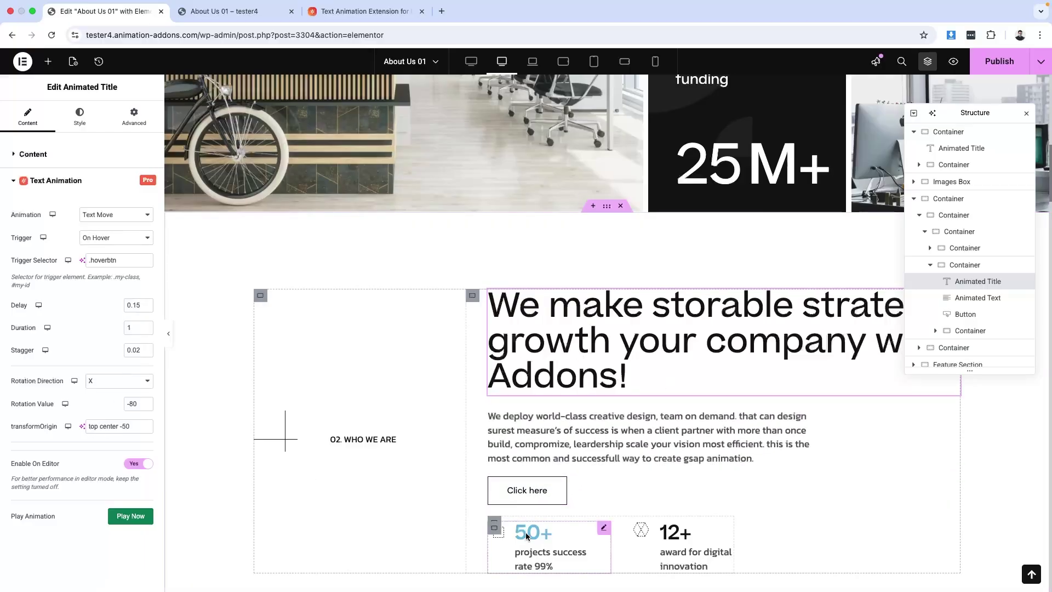
# Copy the trigger selector .cliknowbtn from the paragraph below to the heading's Trigger Selector, and preview the hover animation using the Click here button.
pyautogui.click(570, 419)
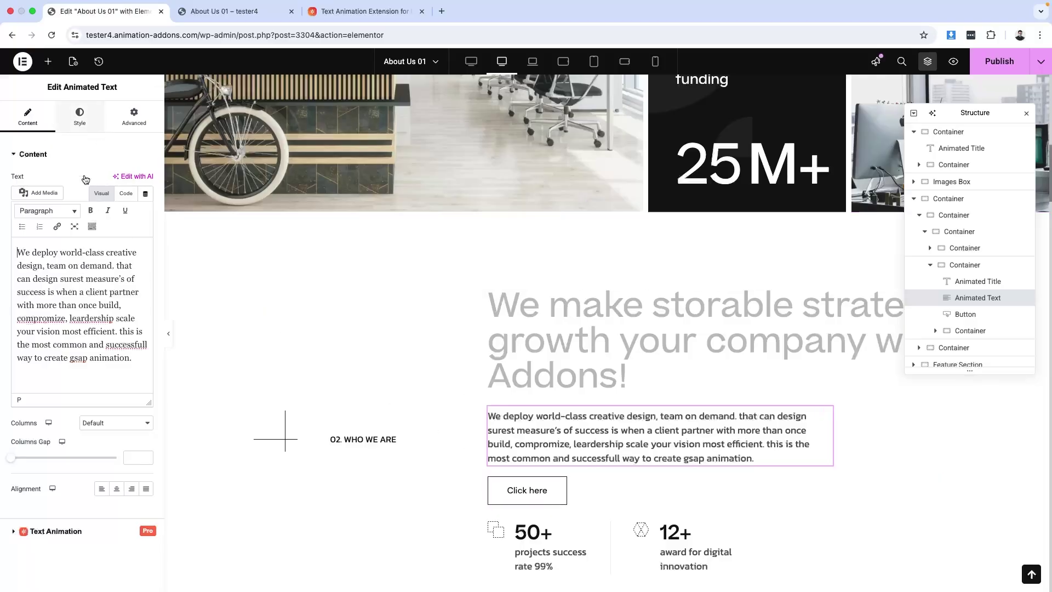
pyautogui.click(68, 532)
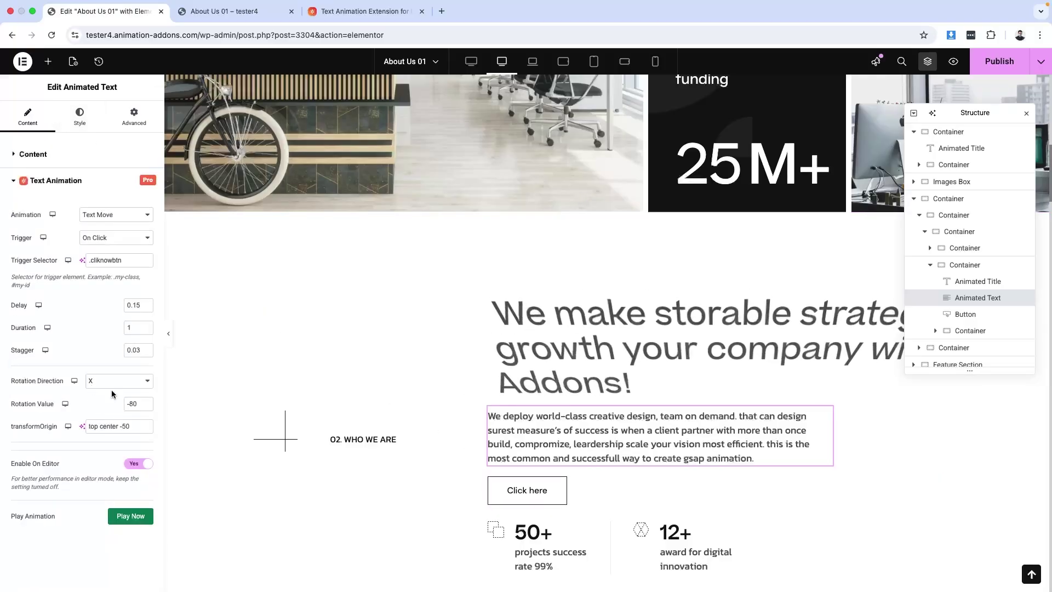
pyautogui.tripleClick(109, 260)
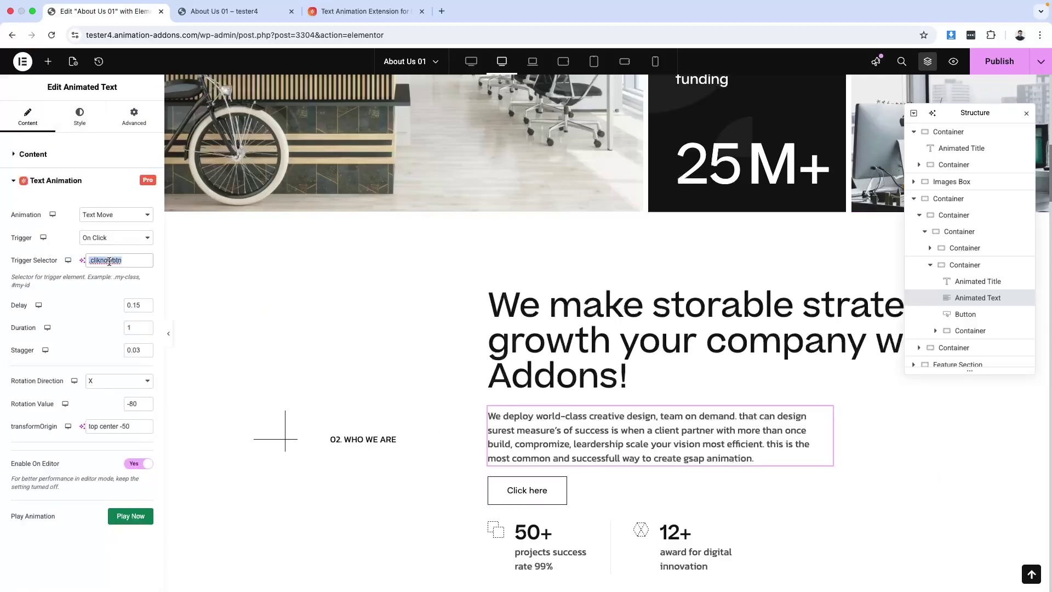
pyautogui.click(564, 341)
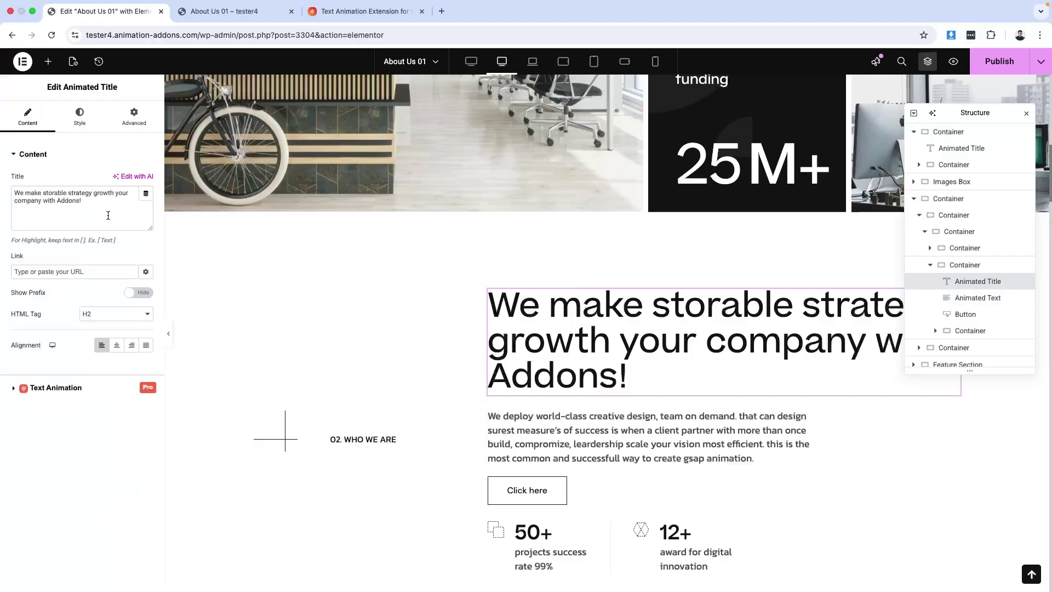
pyautogui.click(58, 388)
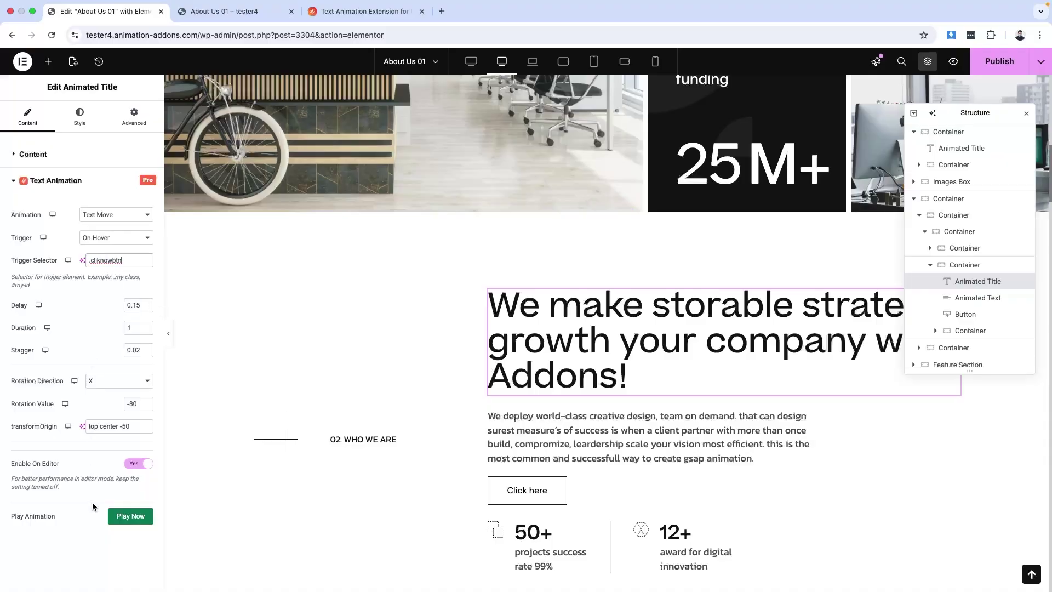
pyautogui.click(122, 517)
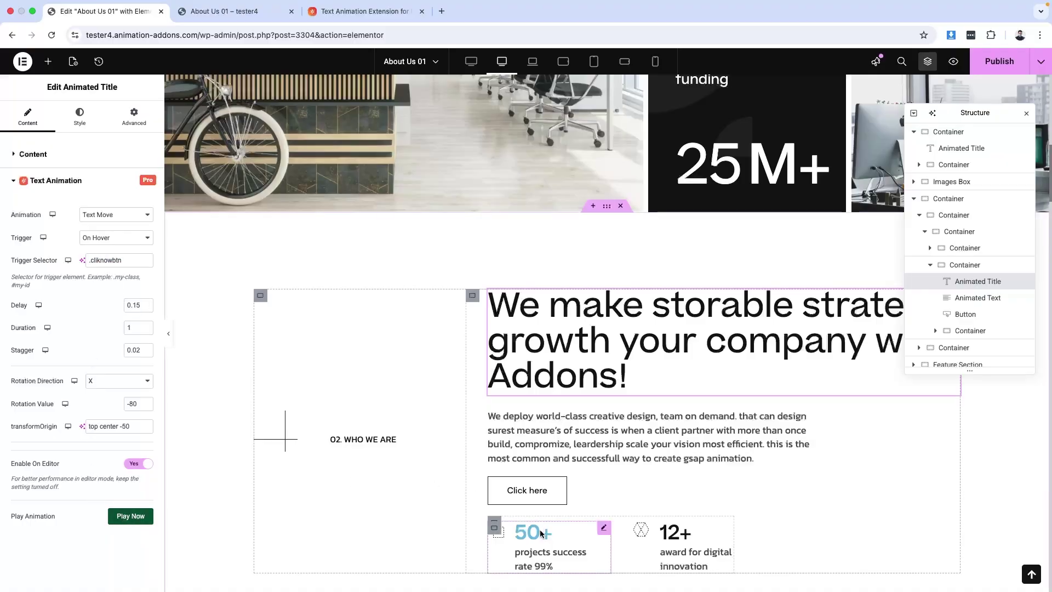
pyautogui.moveTo(528, 488)
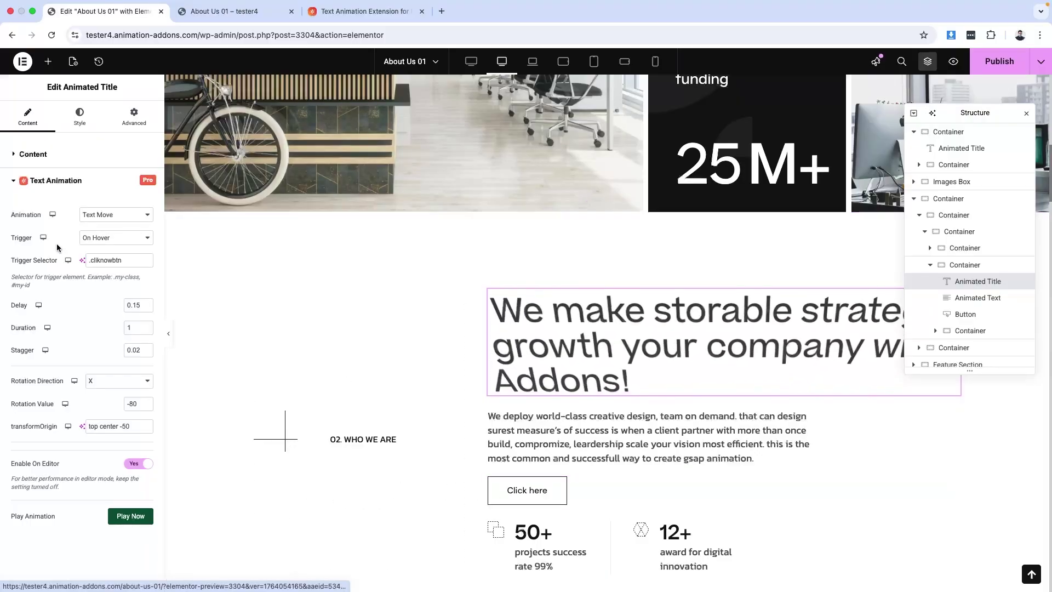
# Set the heading's trigger to On Click and test the animation with the Click here button.
pyautogui.click(118, 239)
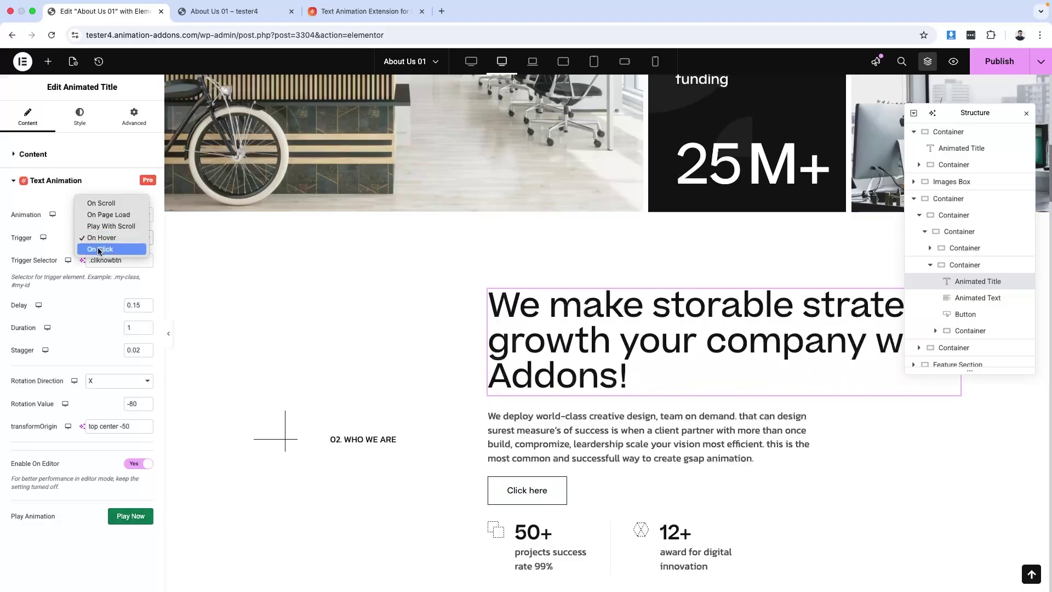
pyautogui.click(100, 247)
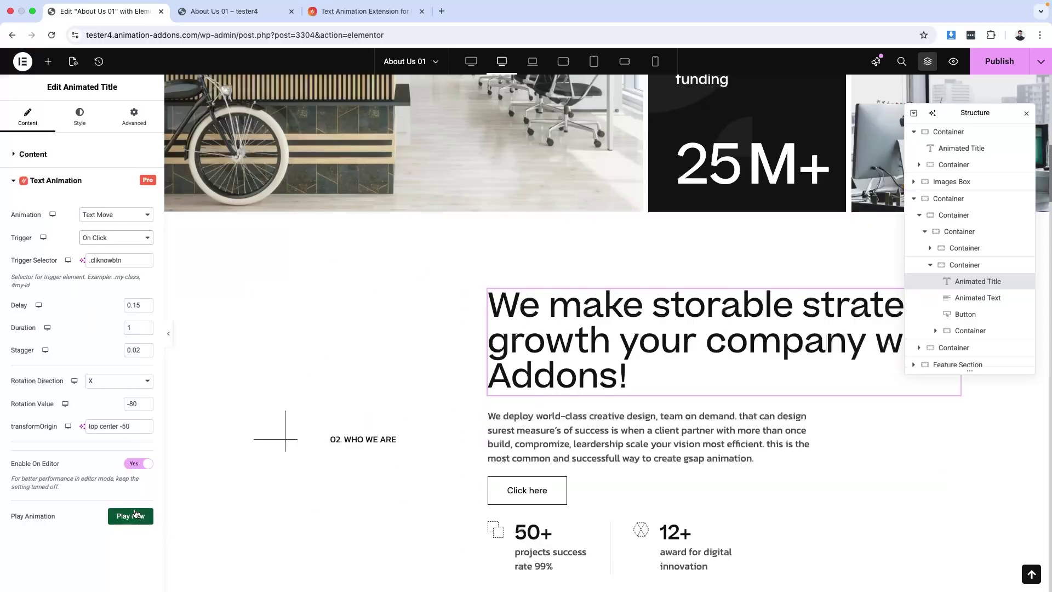
pyautogui.click(535, 493)
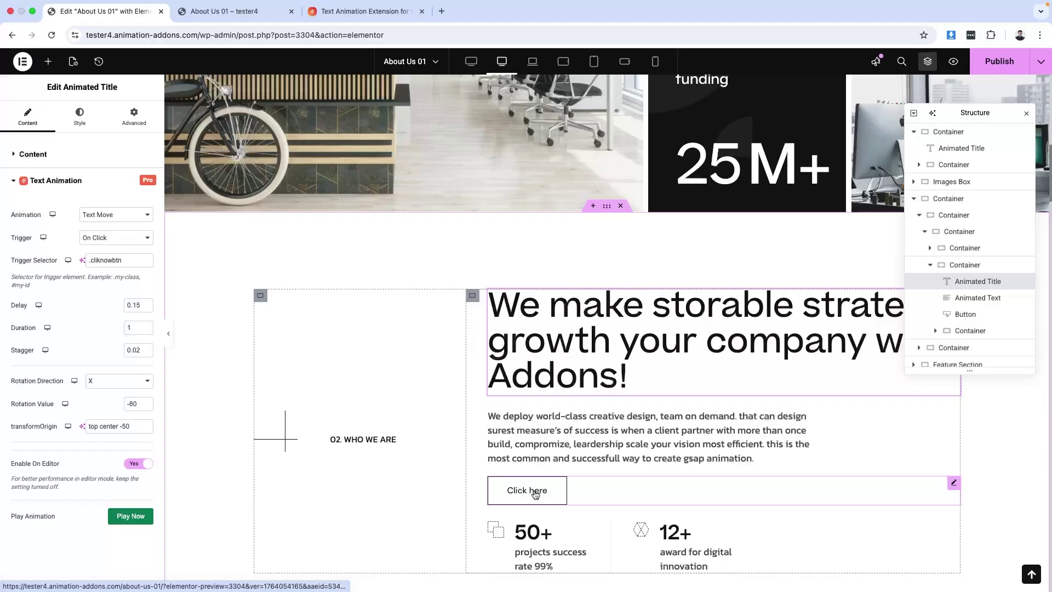
# Open the list of animation types for the Who We Are heading.
pyautogui.click(128, 217)
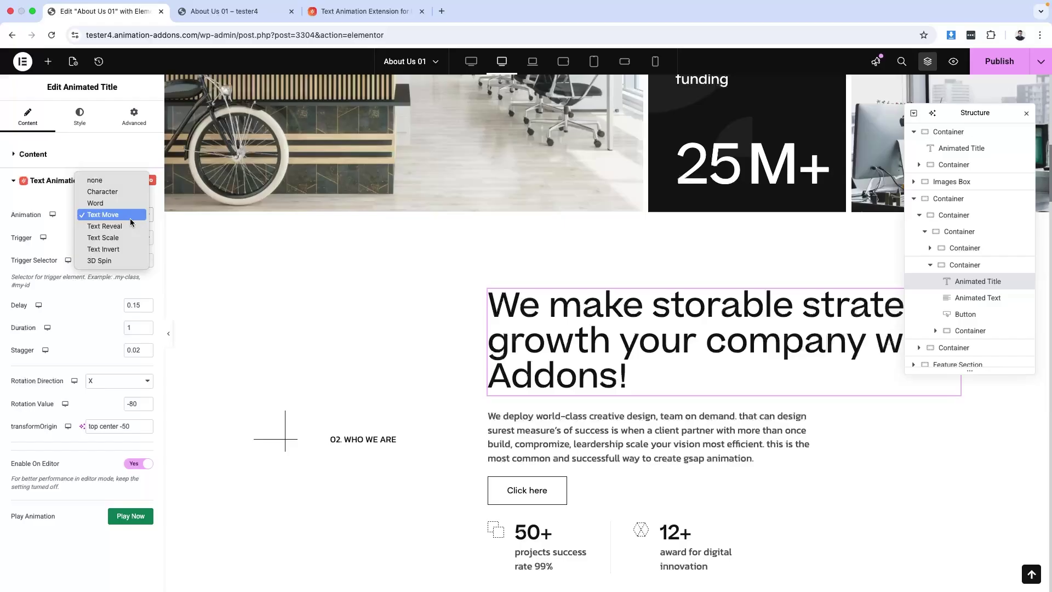